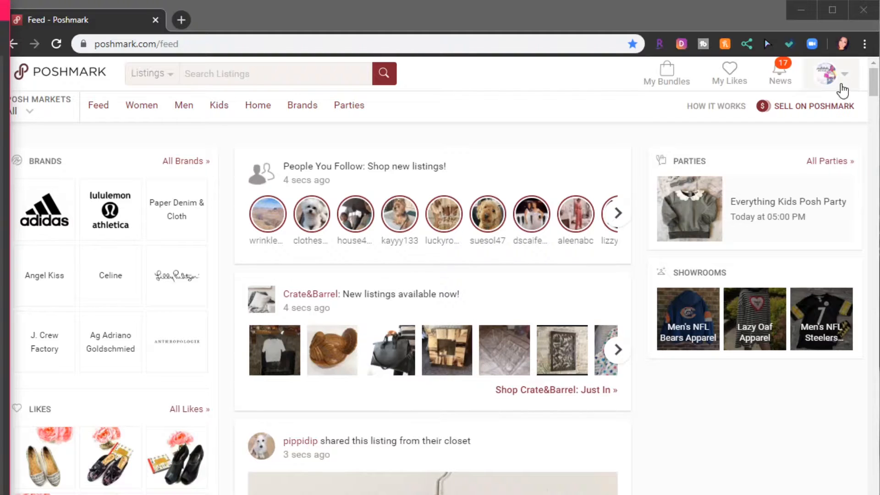
- Open the sales report page from the account's sales section
click(828, 77)
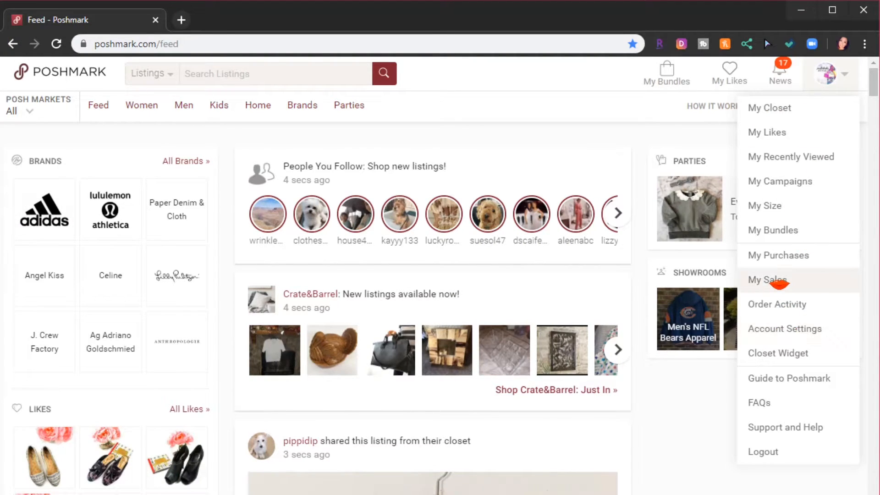
click(778, 283)
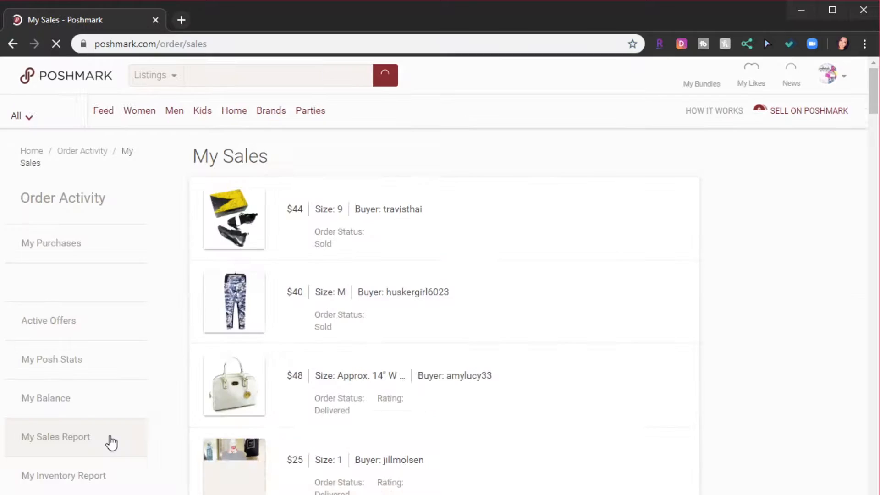
click(59, 448)
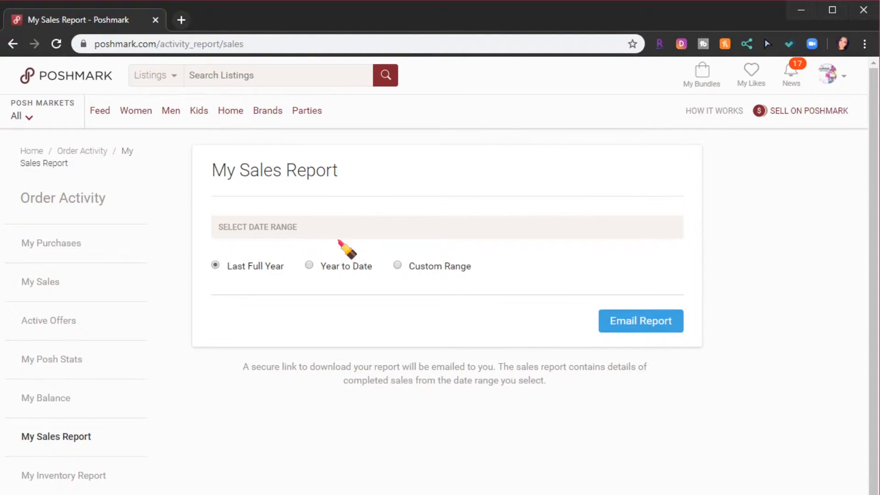
- Set a custom date range for the sales report from September 15, 2019 to November 3, 2019
click(397, 265)
click(224, 304)
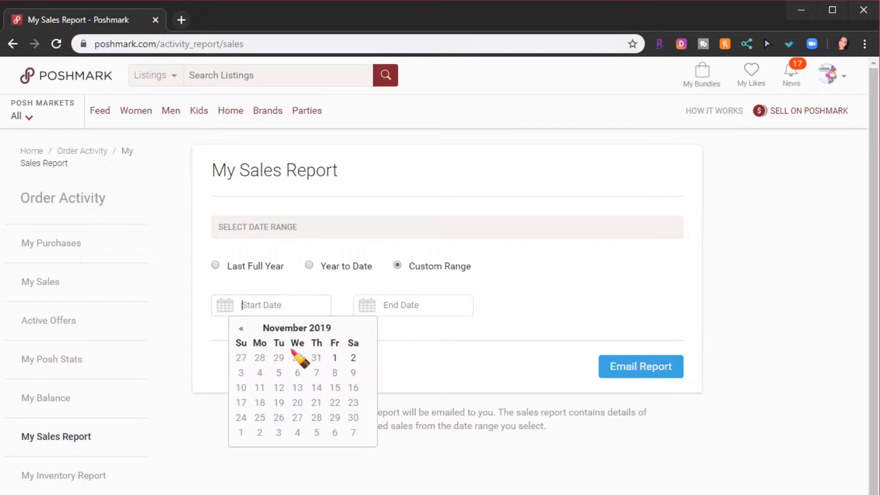
click(241, 328)
click(242, 328)
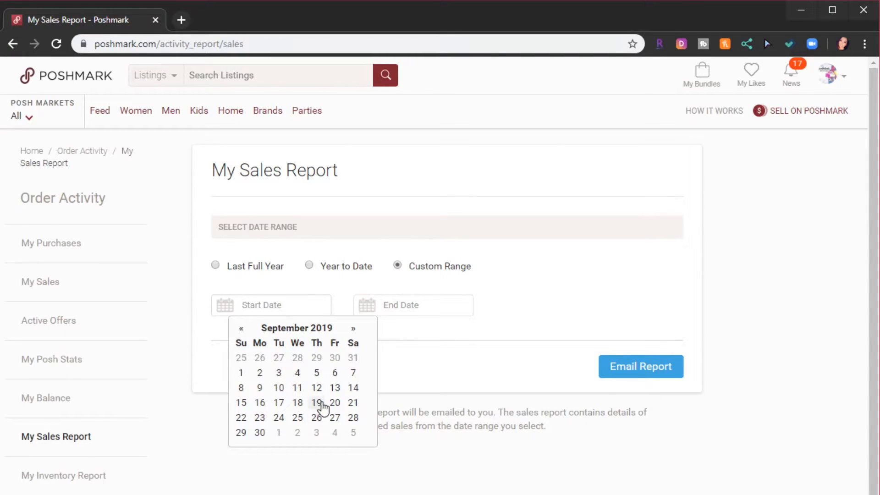
click(240, 403)
click(369, 300)
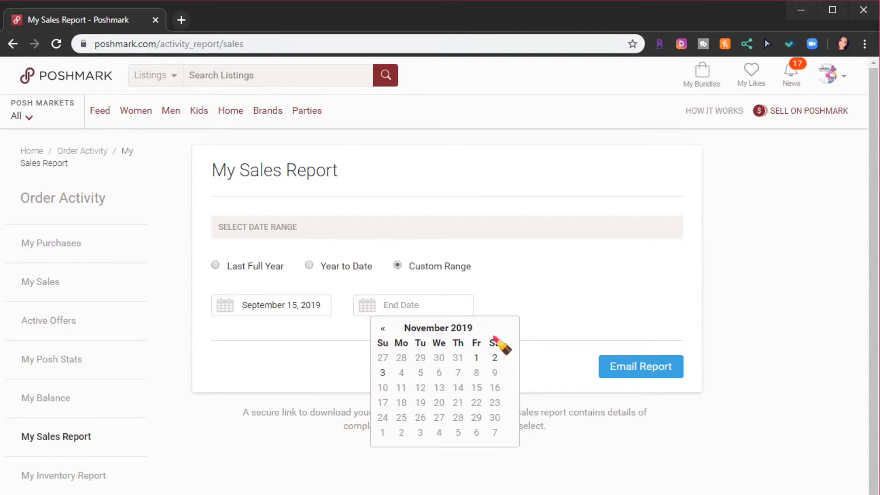
click(356, 384)
click(368, 306)
click(382, 373)
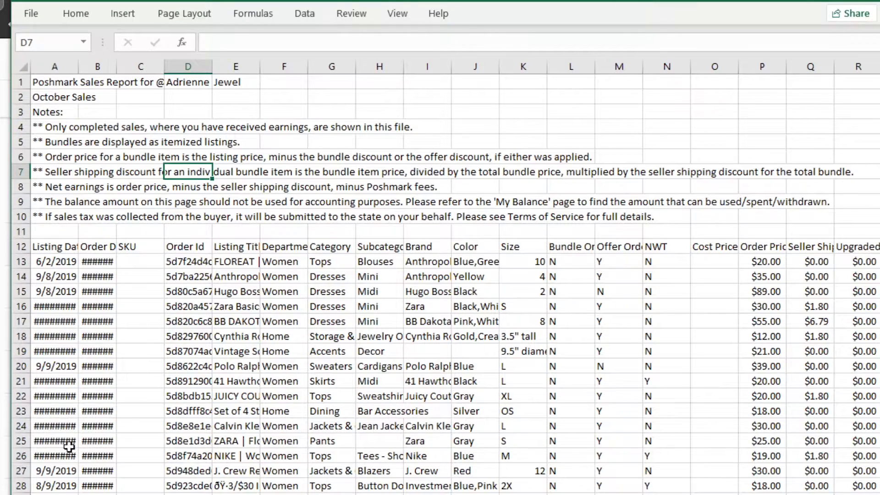
- In the downloaded sales report in Excel, widen the Listing Date and Order Date columns and review the order dates
drag(77, 65, 153, 66)
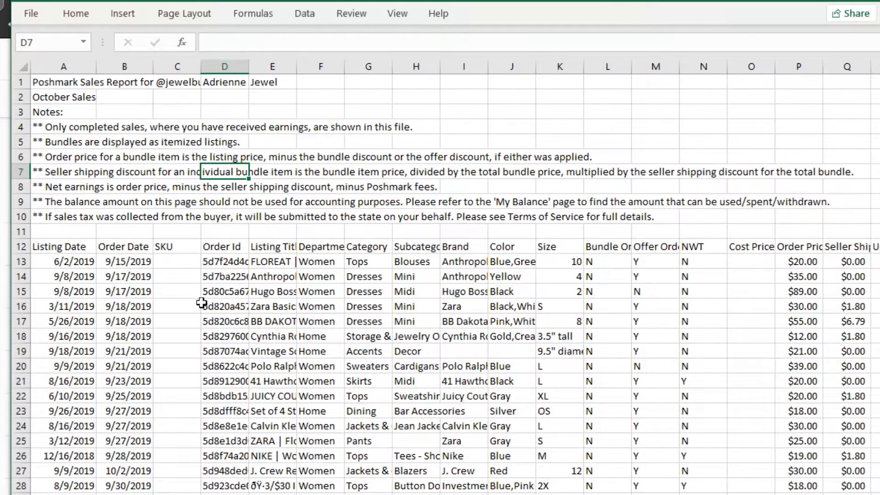
drag(128, 264, 128, 494)
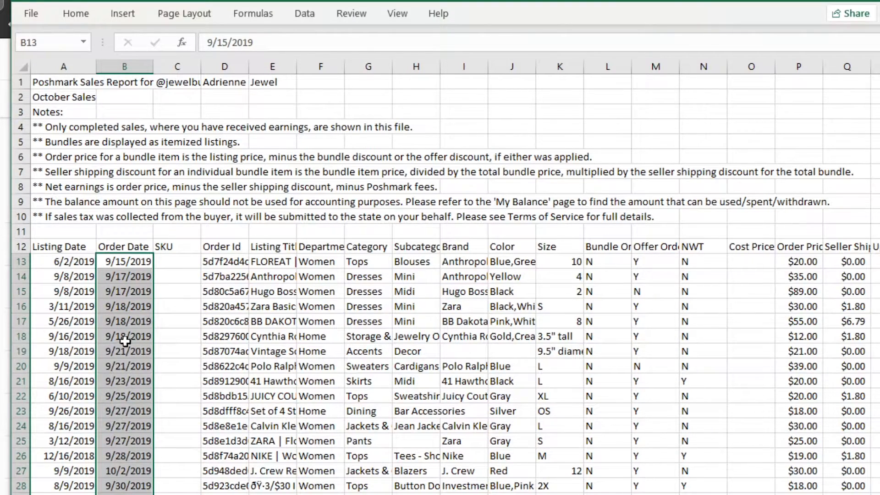
click(123, 257)
click(131, 244)
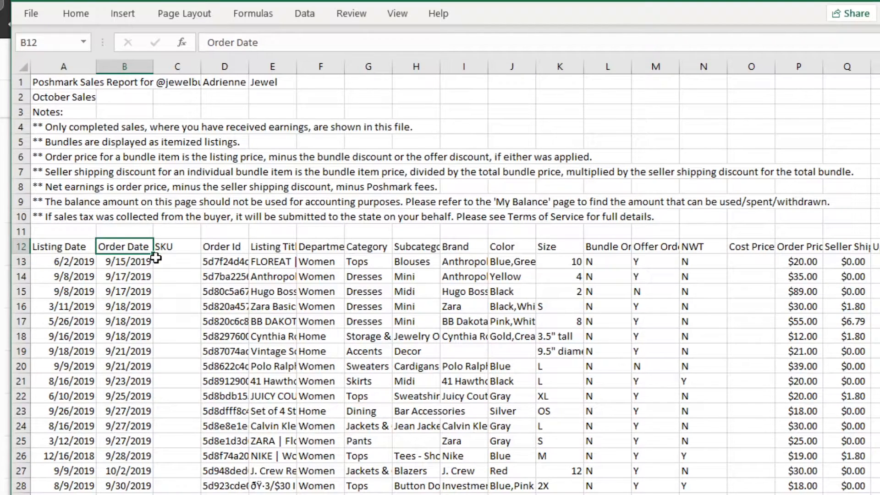
- Add filters to the header row 12 and make its text bold
click(20, 248)
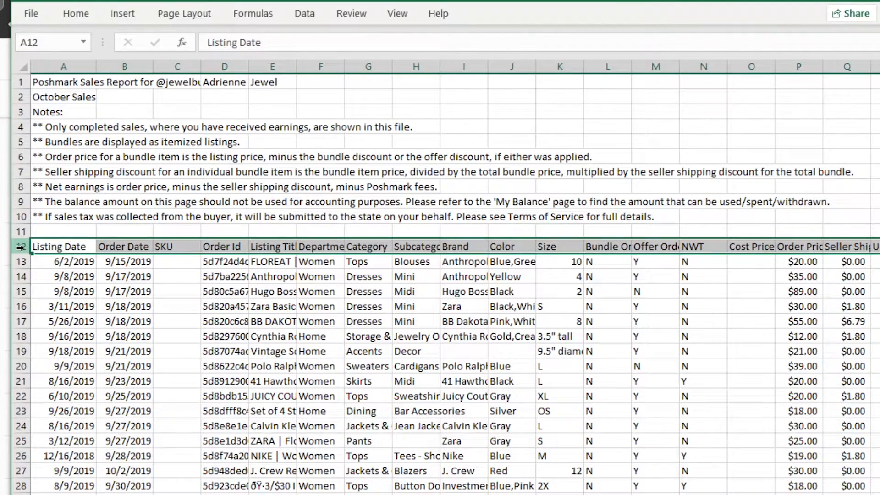
click(76, 14)
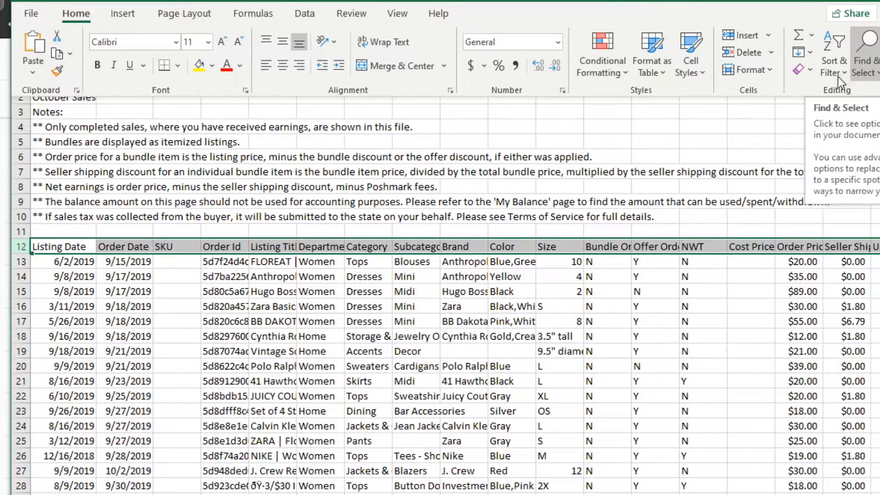
click(830, 67)
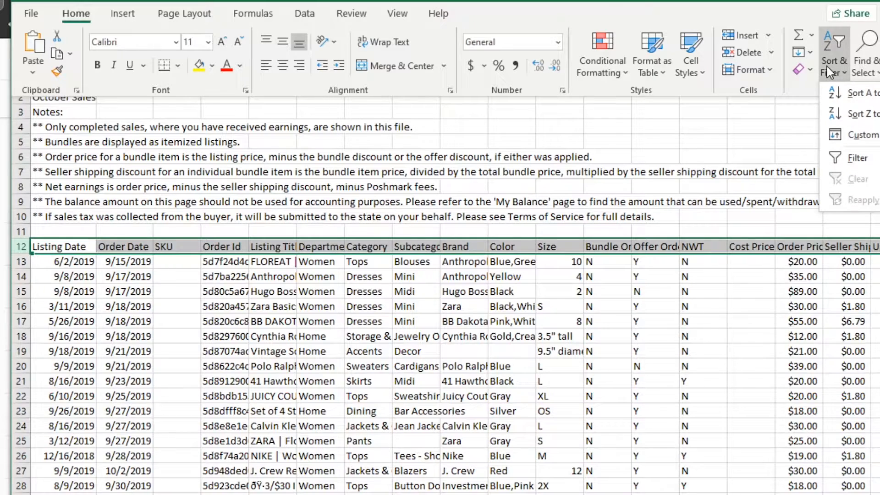
click(834, 160)
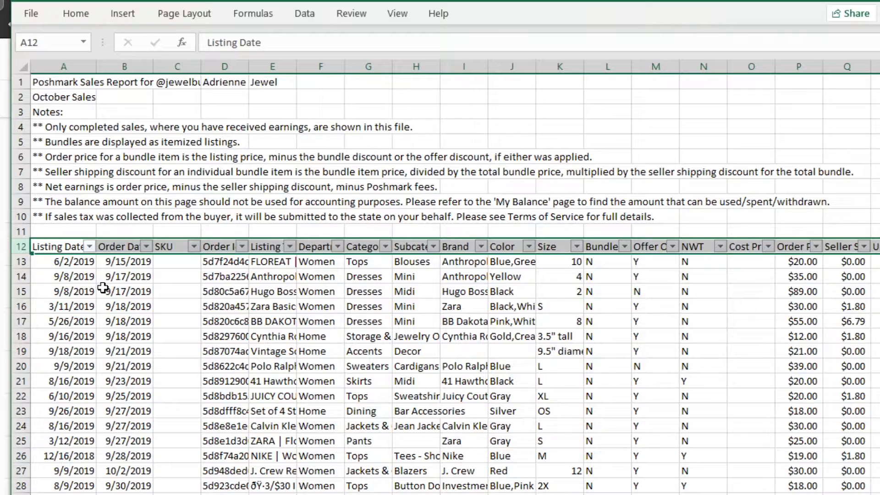
key(ctrl+b)
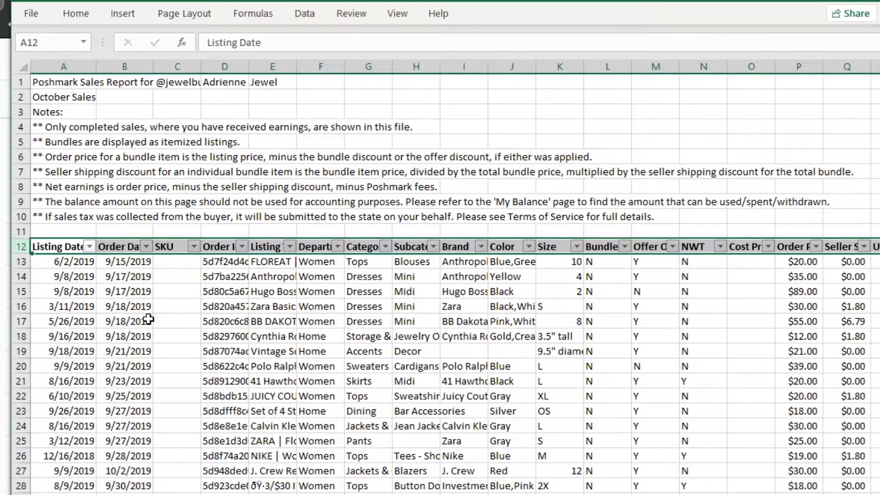
- Sort the sales data by Order Date from oldest to newest
click(146, 247)
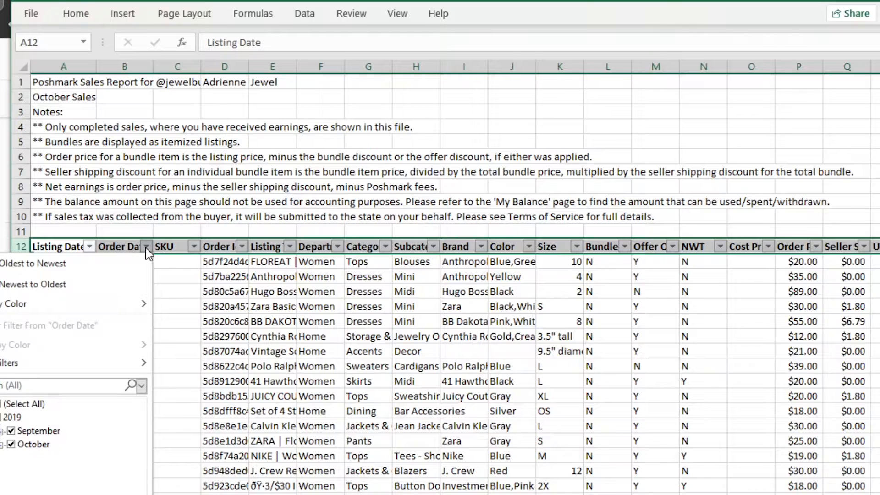
click(19, 265)
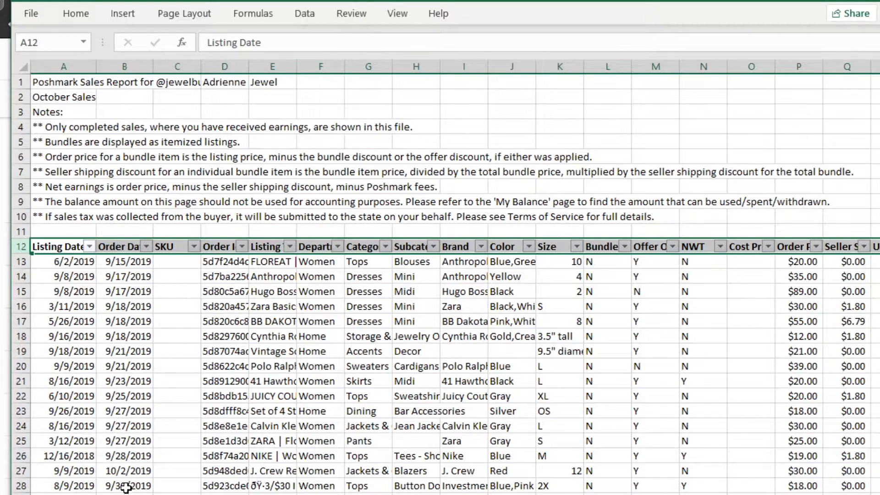
click(133, 471)
key(Down)
key(Down)
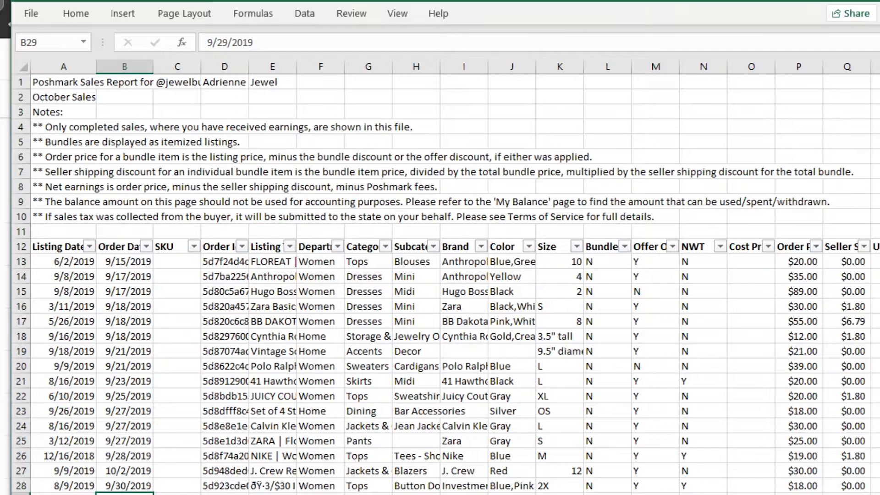
click(146, 246)
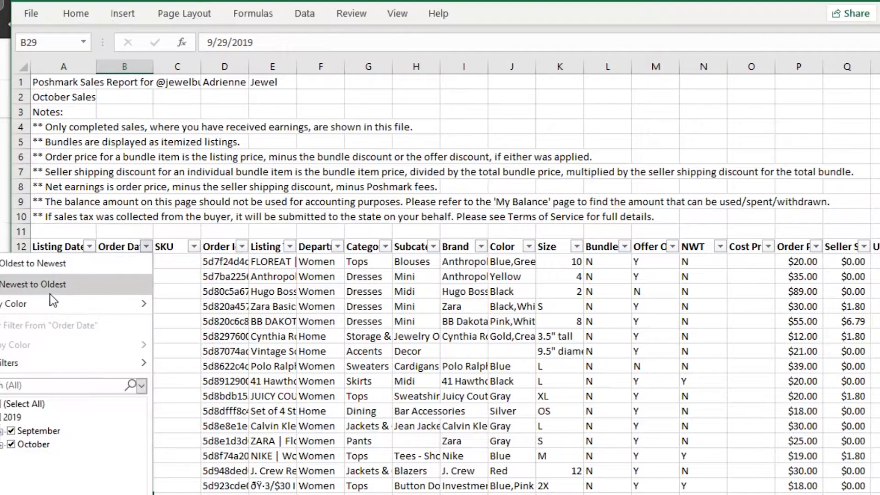
click(39, 264)
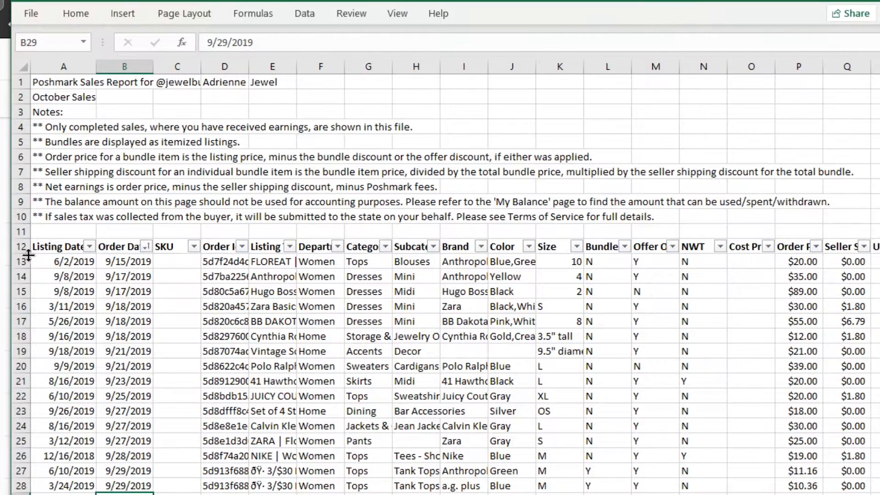
- Delete all rows with September order dates, from row 13 through the last September sale
click(121, 263)
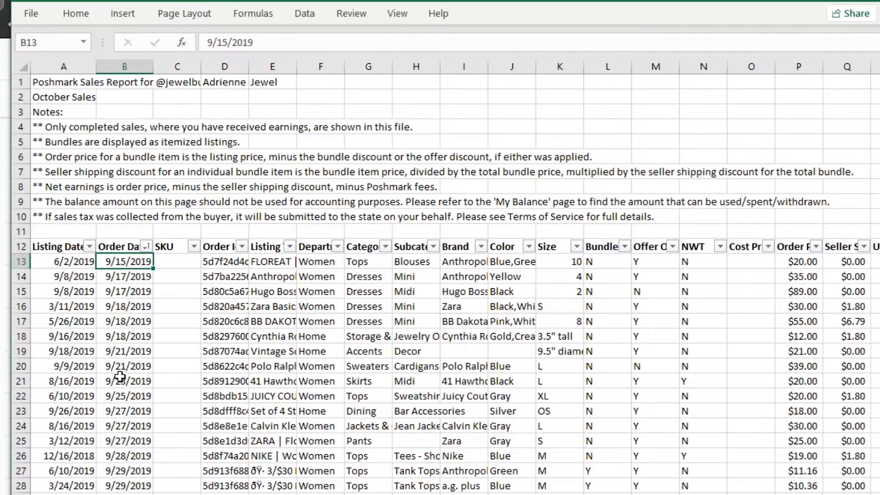
key(ctrl+Down)
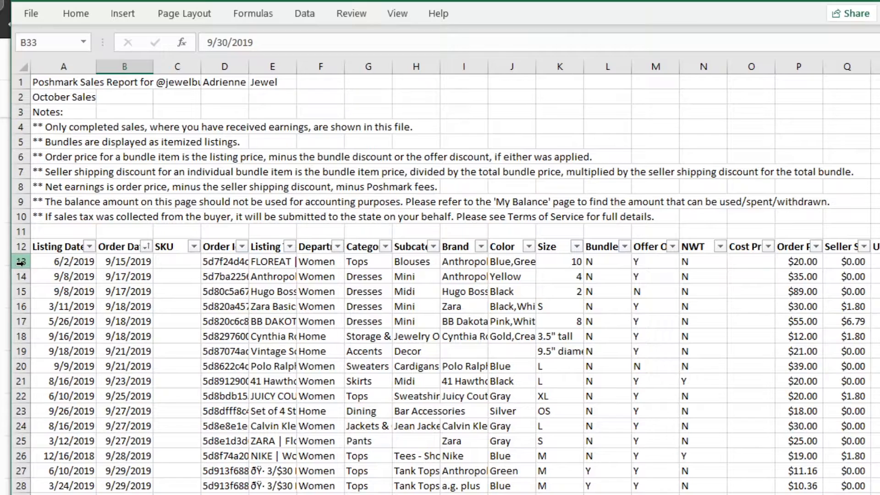
drag(18, 262, 13, 494)
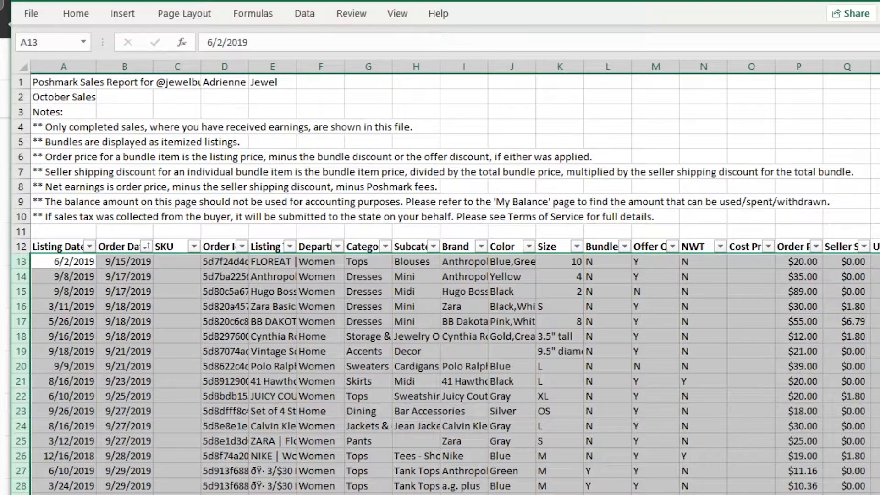
right_click(22, 443)
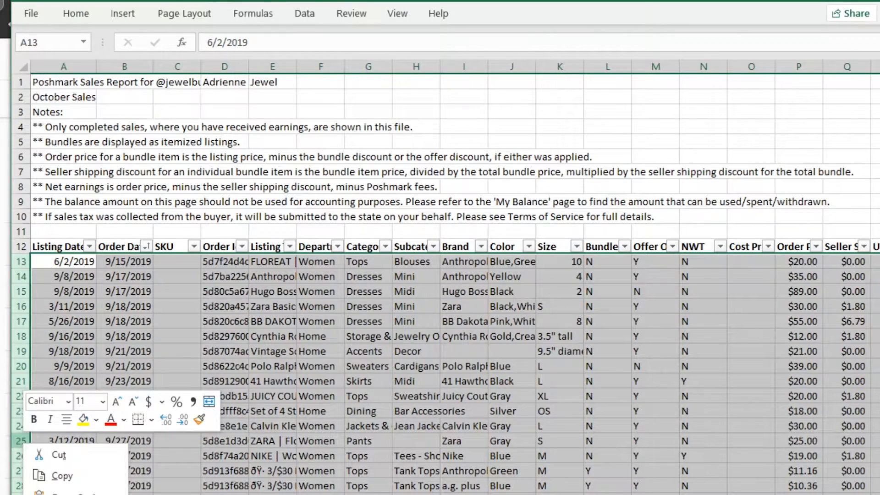
click(62, 494)
click(227, 335)
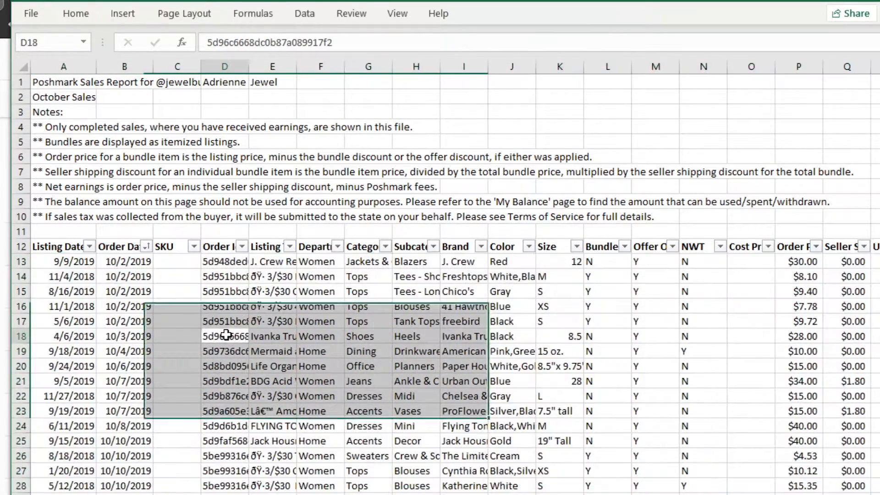
click(175, 263)
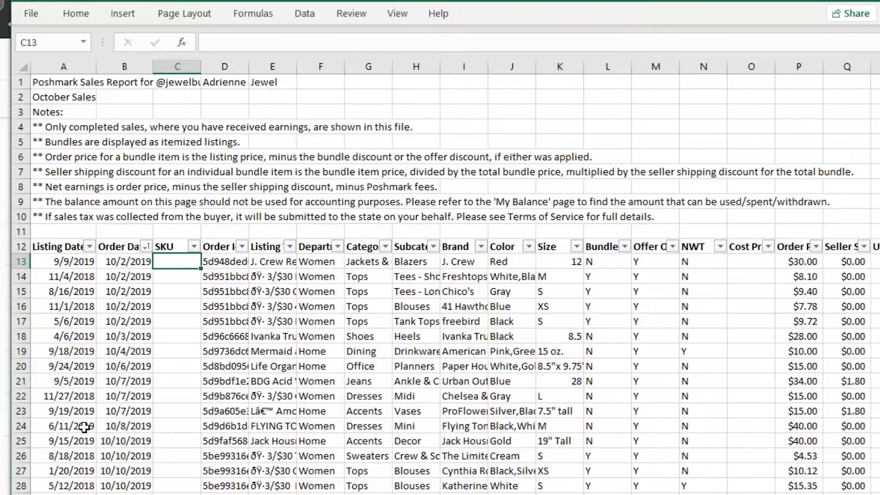
- Widen the empty SKU column slightly and replace its header with "Days to sell"
mouse_move(203, 65)
mouse_down()
mouse_move(242, 69)
mouse_move(198, 69)
mouse_move(206, 70)
mouse_up()
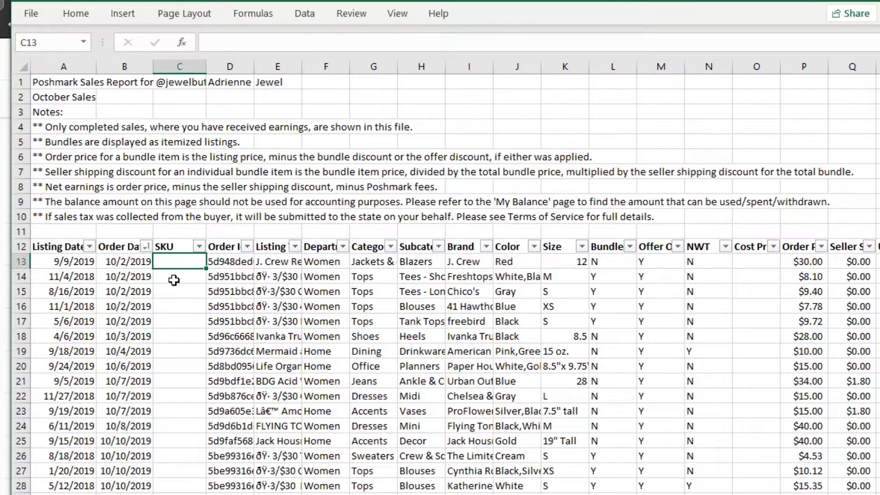
click(182, 62)
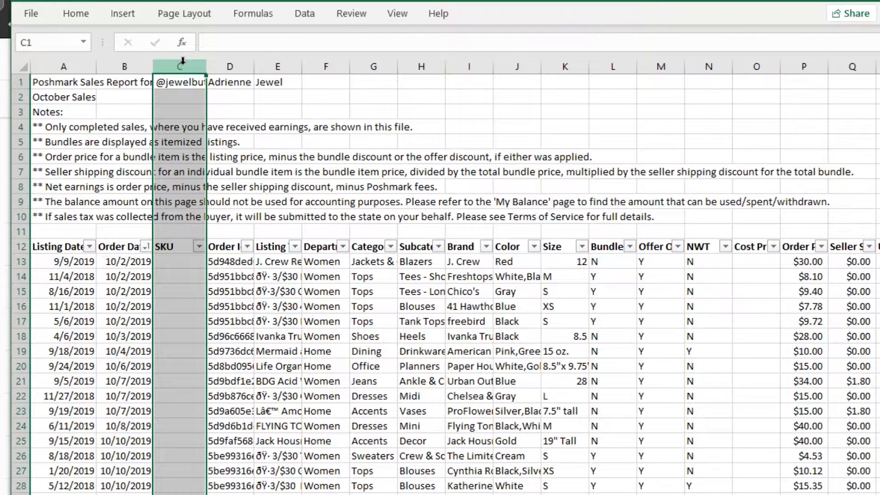
click(761, 62)
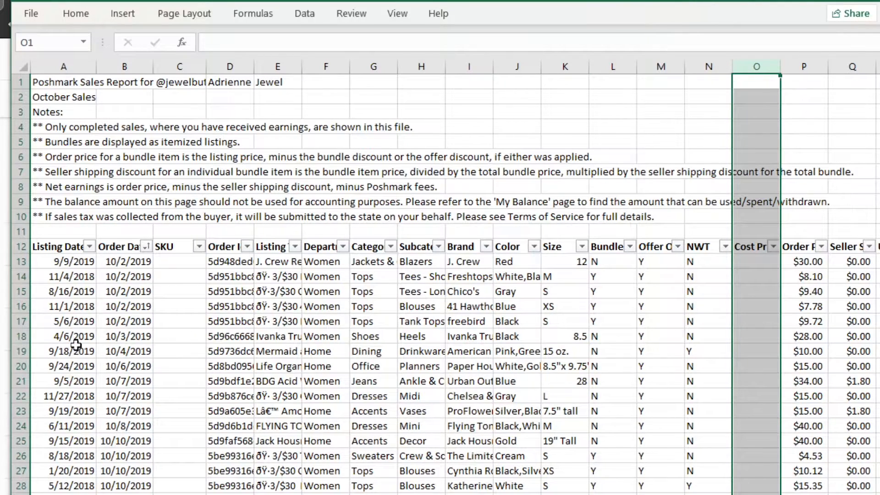
click(176, 248)
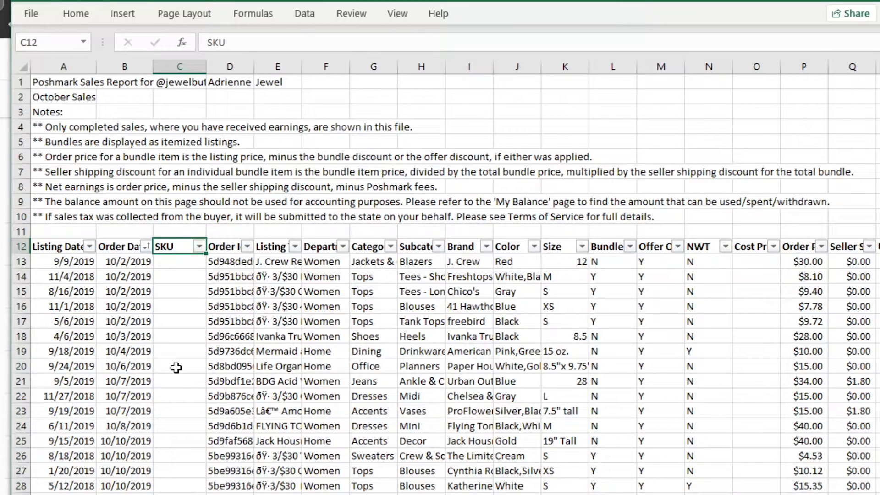
text(Days to sell)
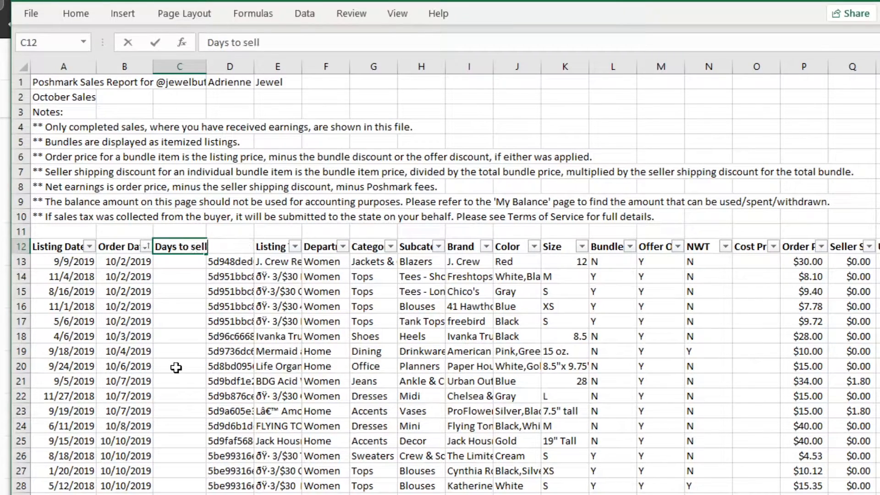
key(Return)
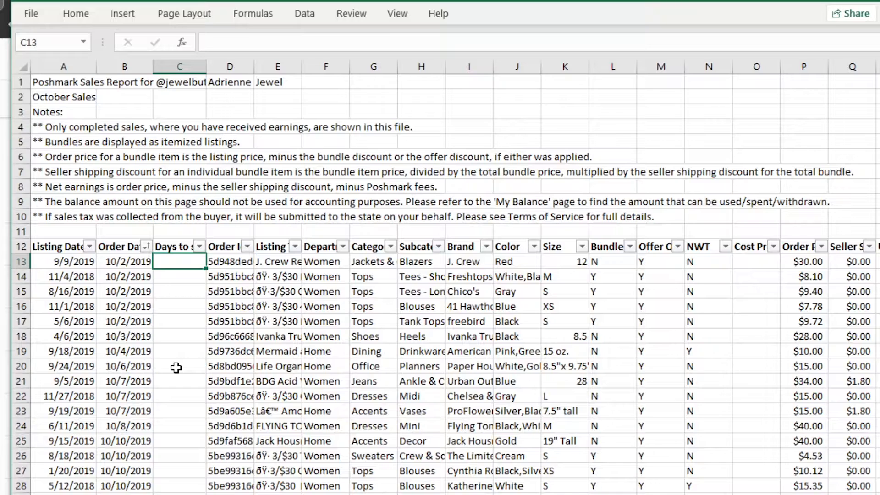
- Enter the formula =B13-A13 in C13 to calculate the first sale's days from listing to order
text(=)
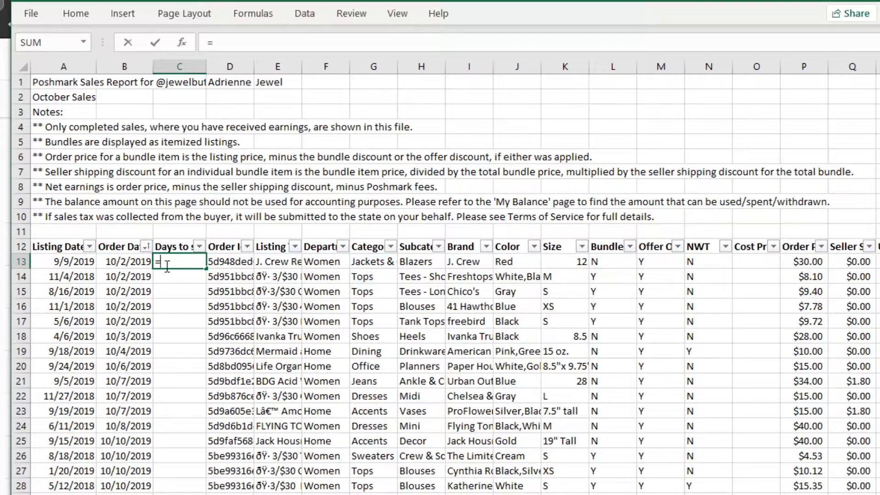
click(139, 263)
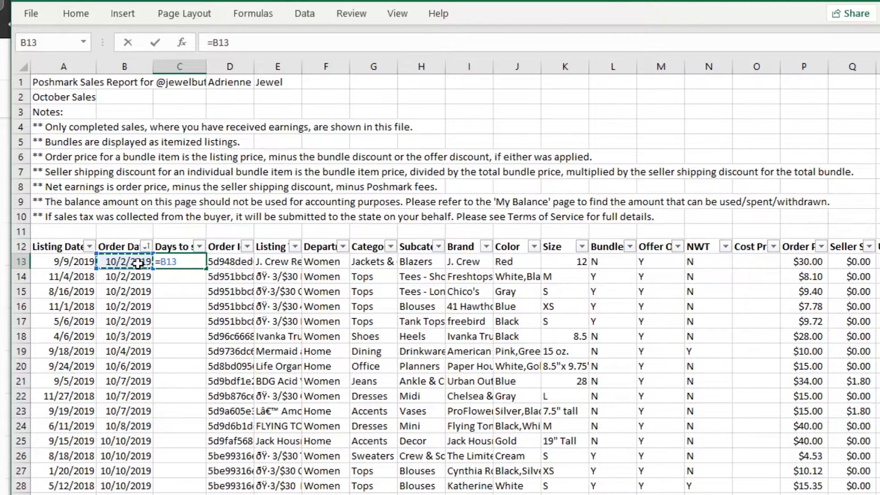
text(-)
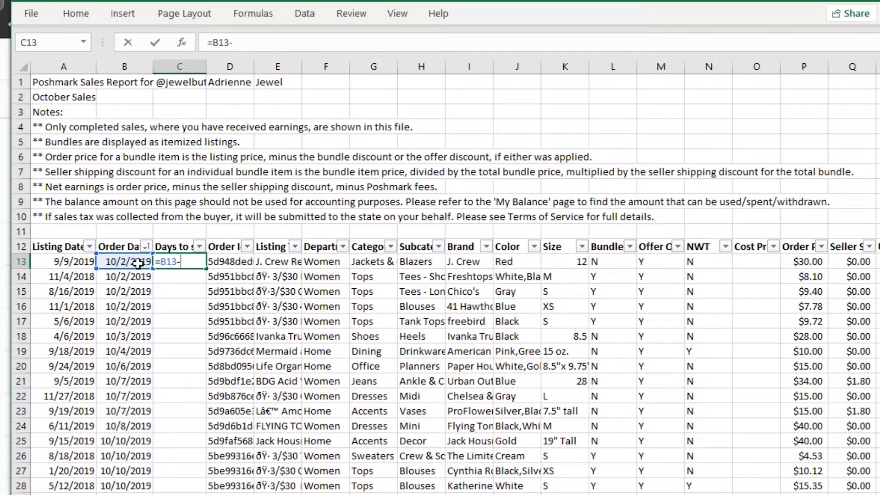
click(54, 262)
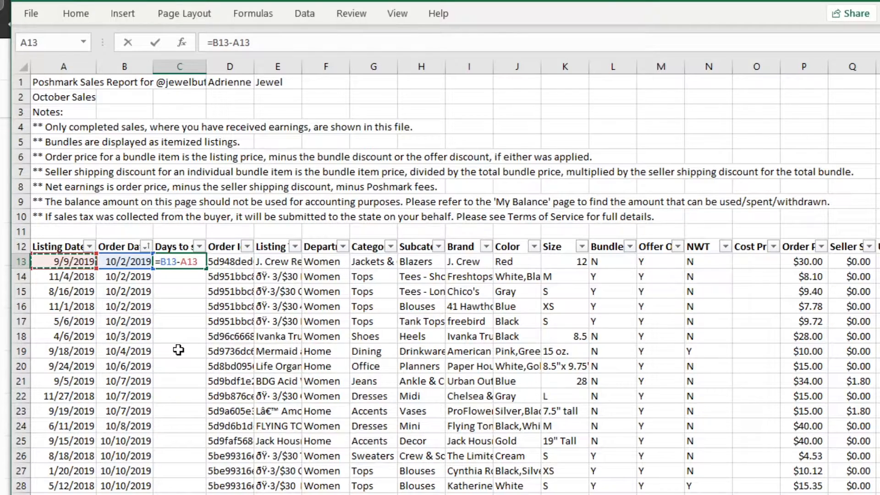
key(Return)
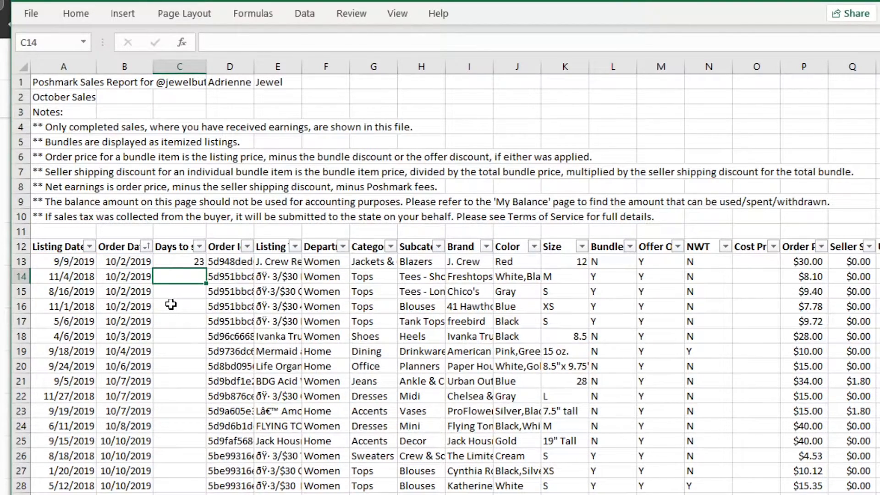
- Enter the formula =B14-A14 in C14 to calculate the days to sell for the second sale
text(=)
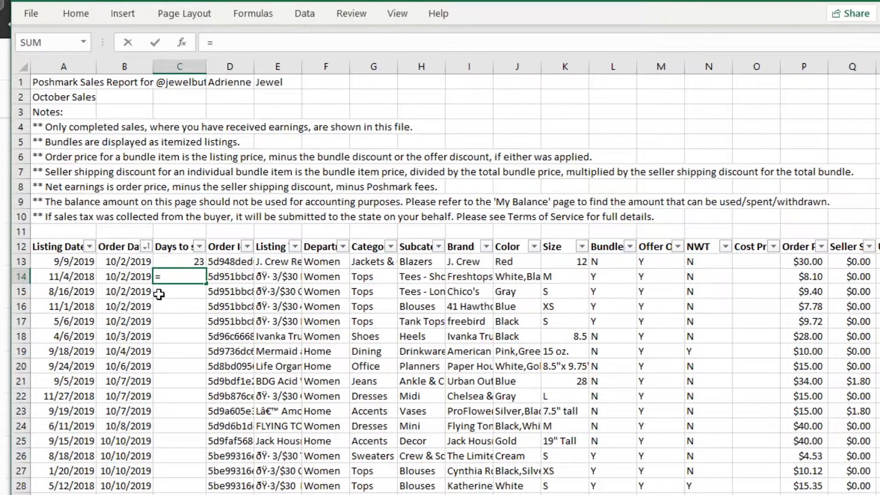
click(136, 276)
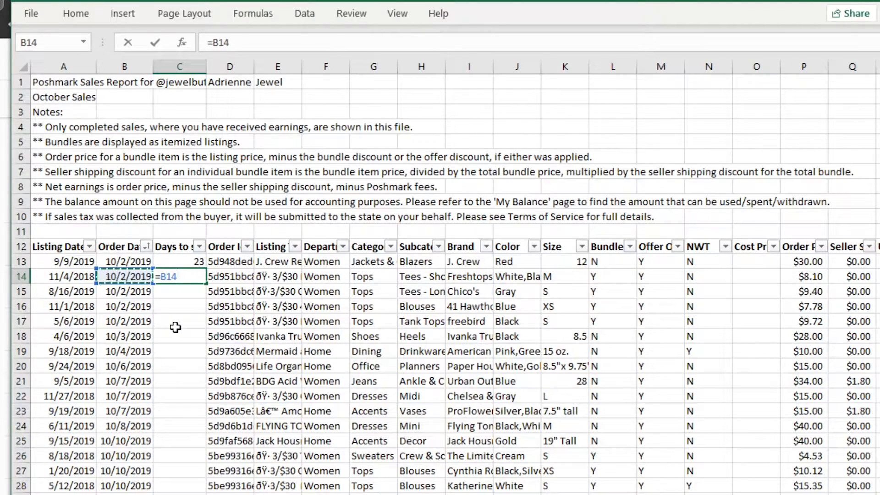
text(-)
click(74, 277)
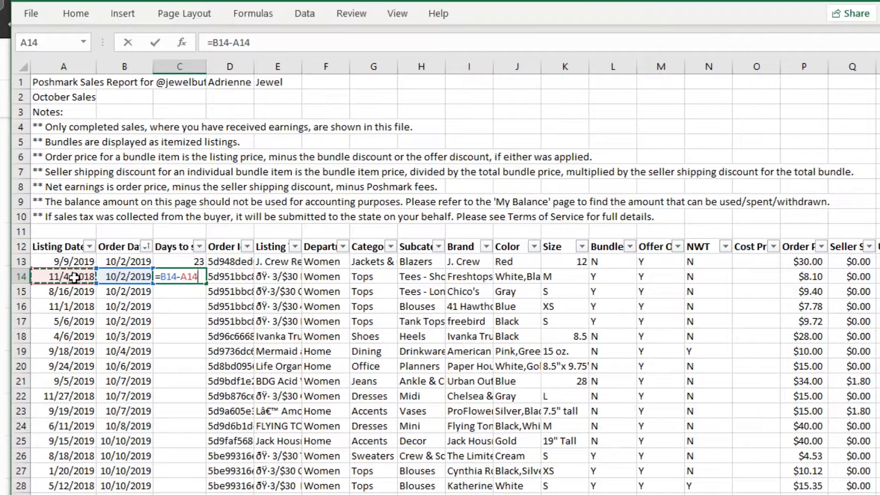
key(Return)
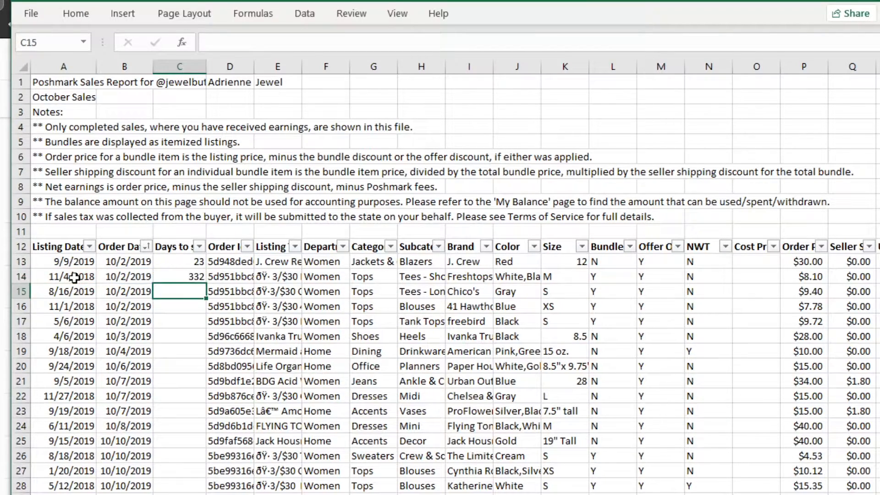
- Fill the days-to-sell formula from C14 down to C49, the last sale
click(197, 278)
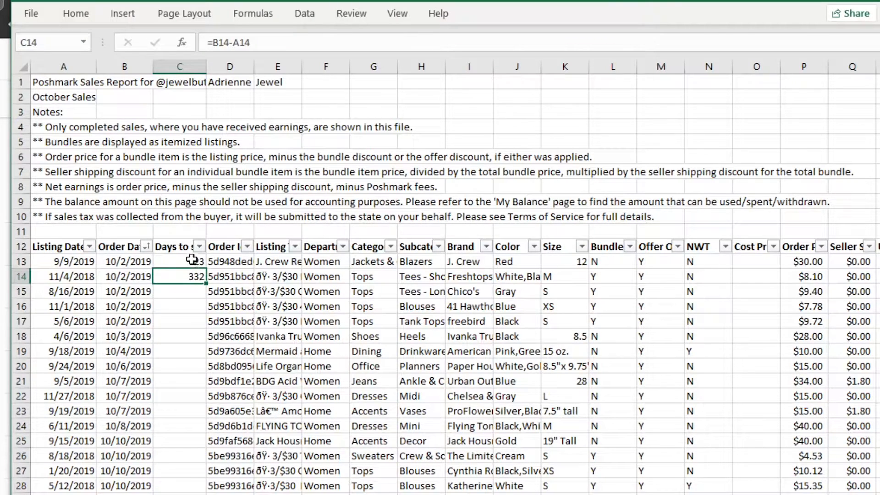
click(182, 288)
click(181, 310)
click(180, 324)
click(175, 352)
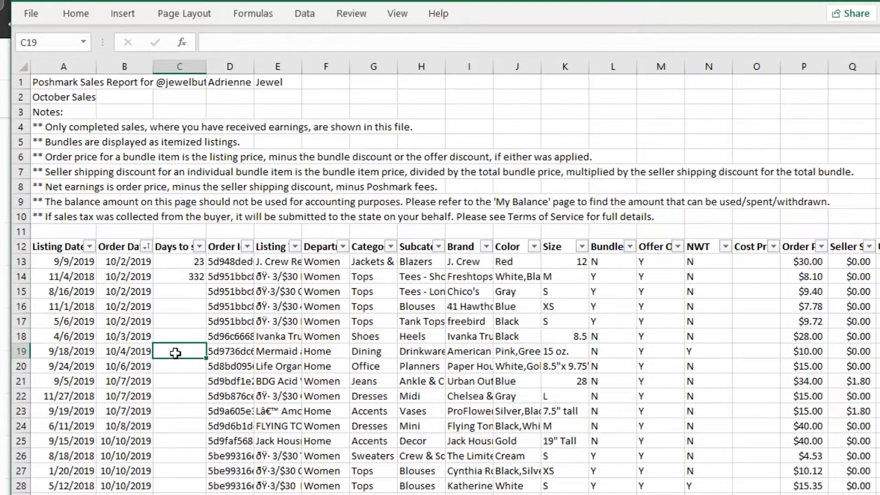
click(191, 274)
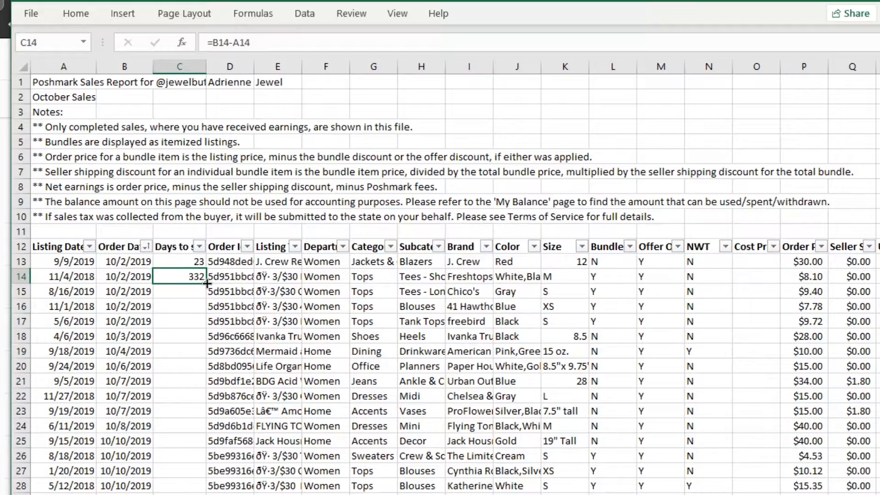
double_click(206, 283)
scroll(204, 274, down, 3)
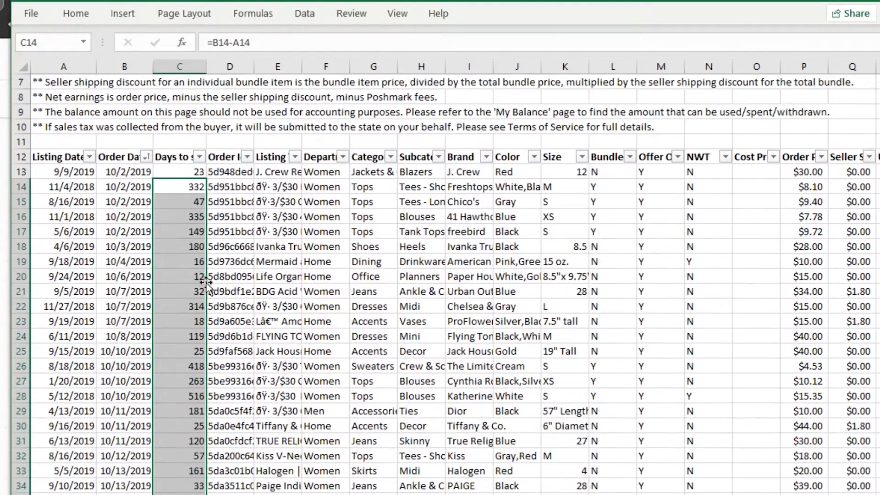
scroll(197, 210, down, 4)
scroll(198, 210, down, 3)
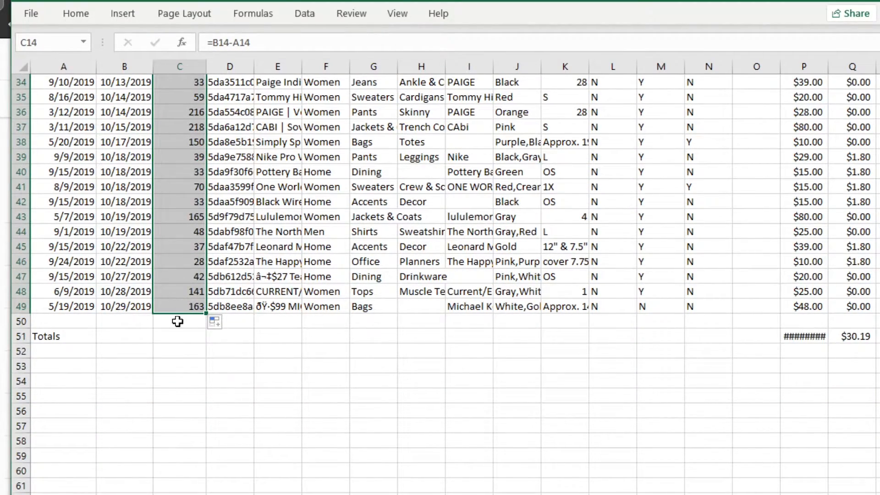
click(188, 275)
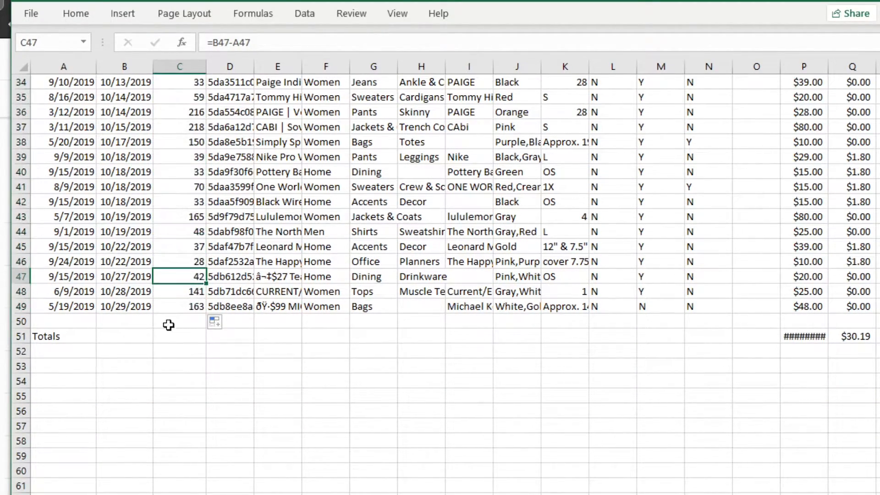
- Calculate the average days to sell in C51 of the Totals row with =average(C13:C49)
scroll(183, 307, up, 10)
click(197, 219)
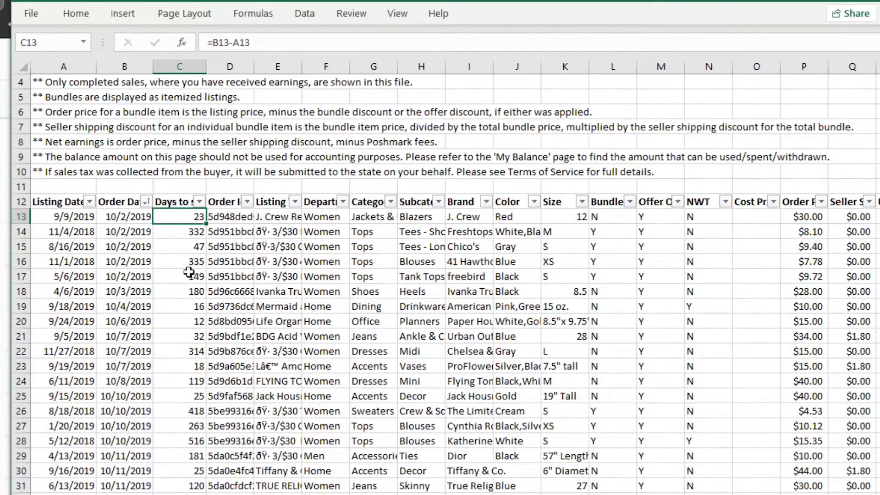
scroll(184, 287, down, 9)
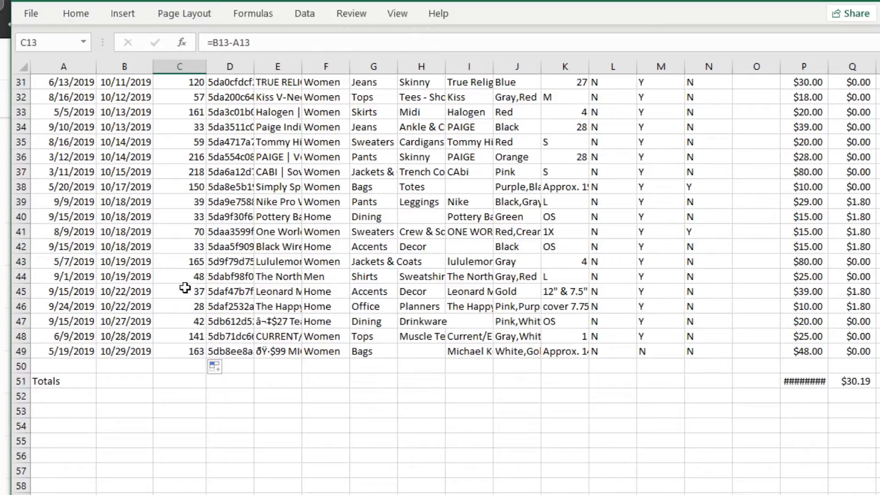
scroll(185, 287, up, 9)
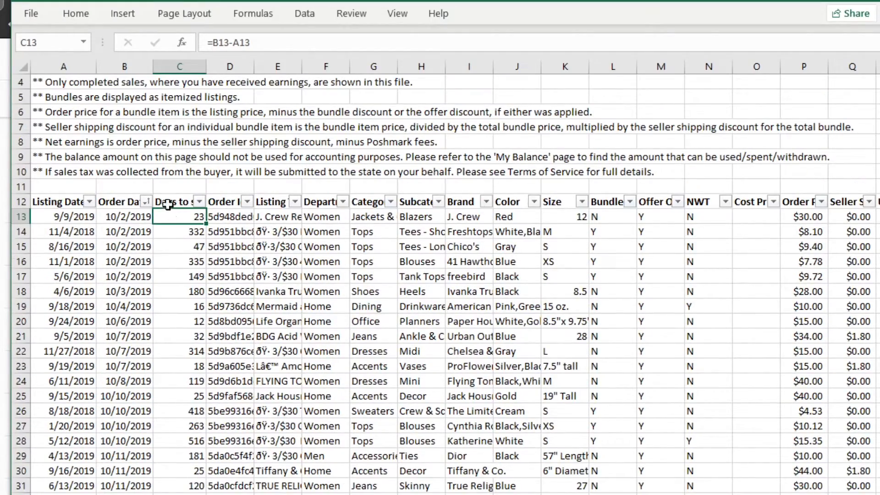
scroll(190, 436, down, 9)
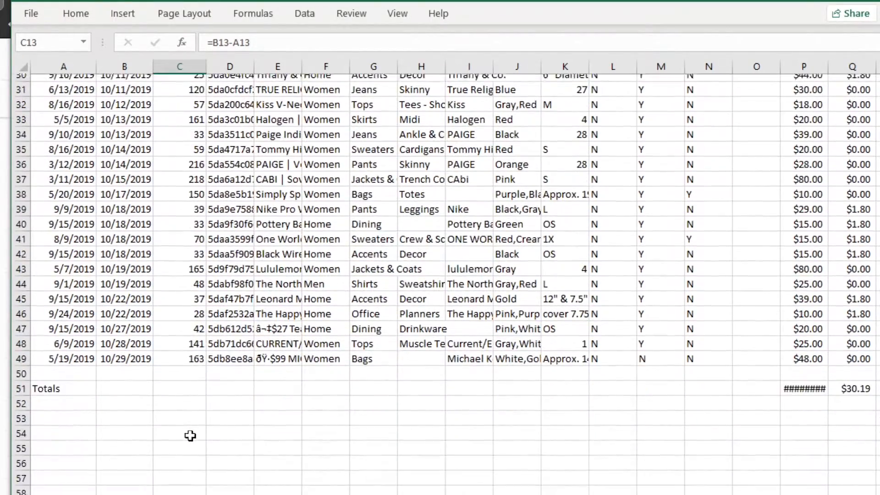
click(163, 379)
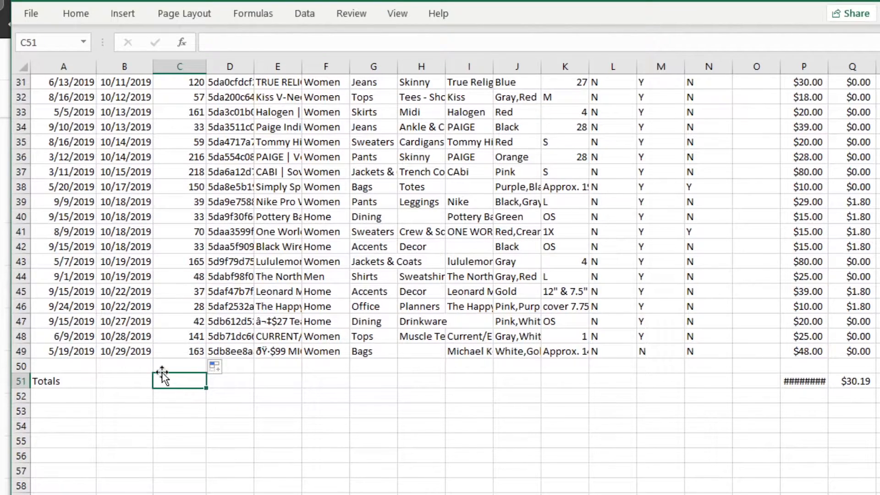
scroll(179, 348, down, 1)
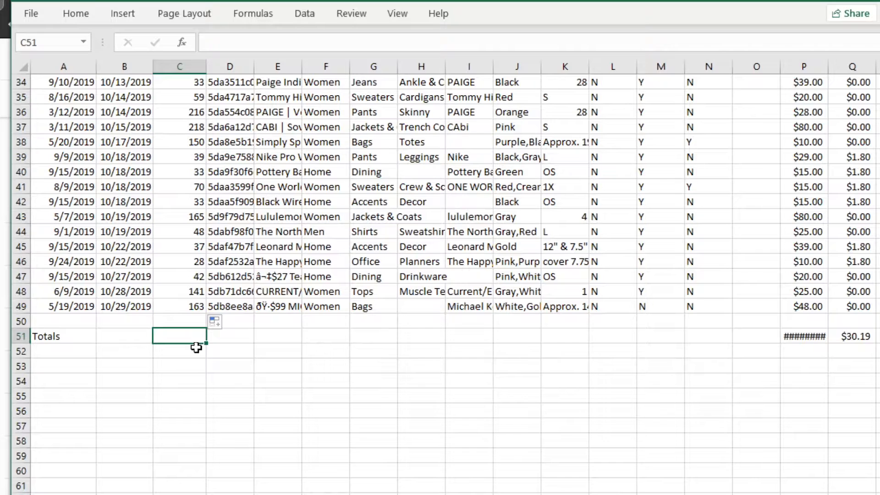
text(=)
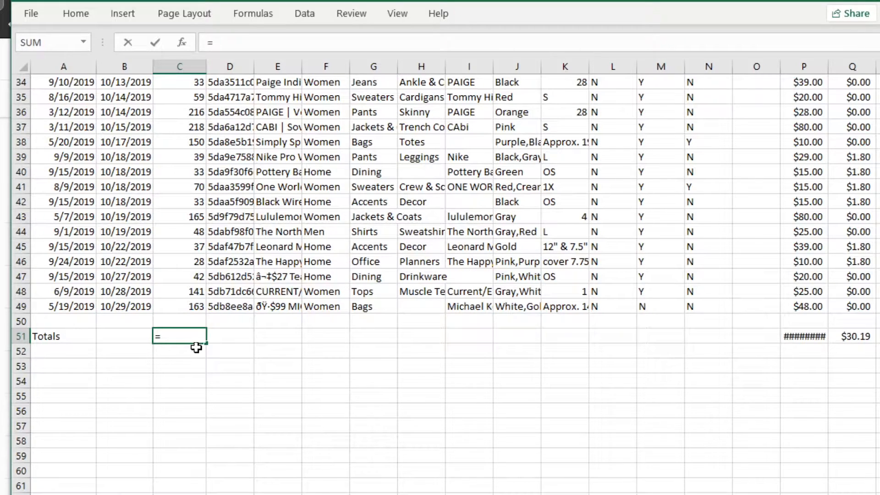
text(aver)
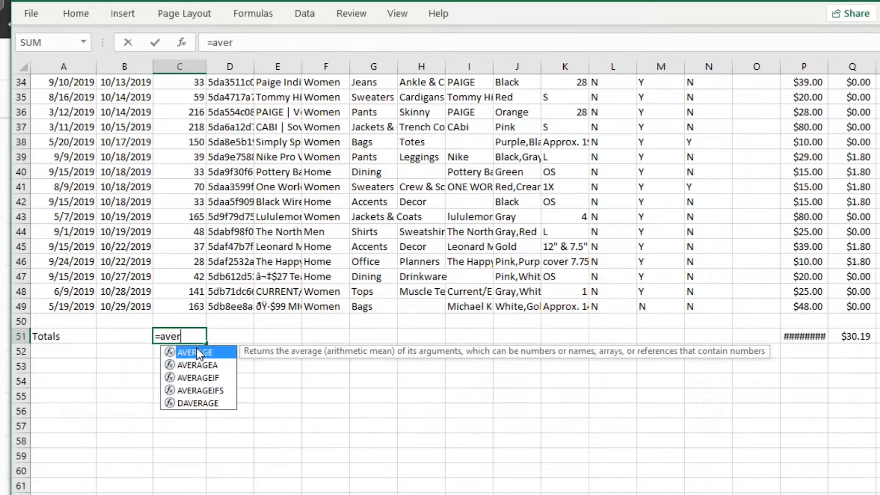
text(age()
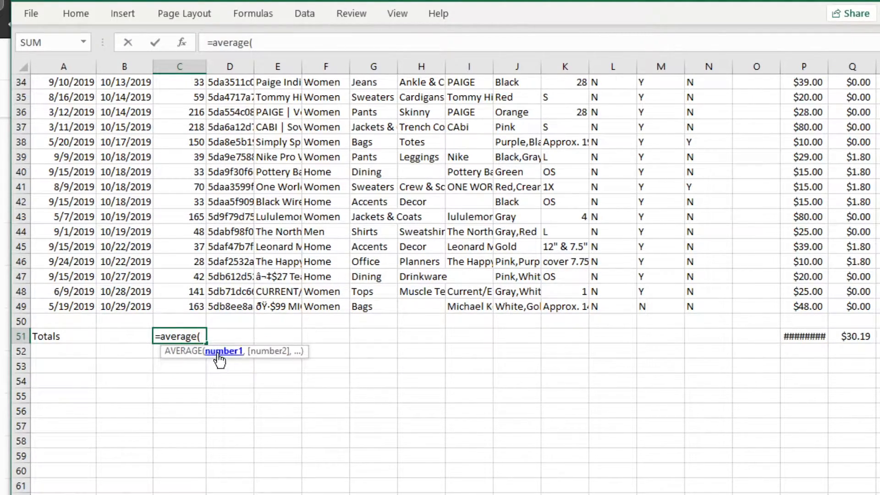
scroll(190, 292, up, 9)
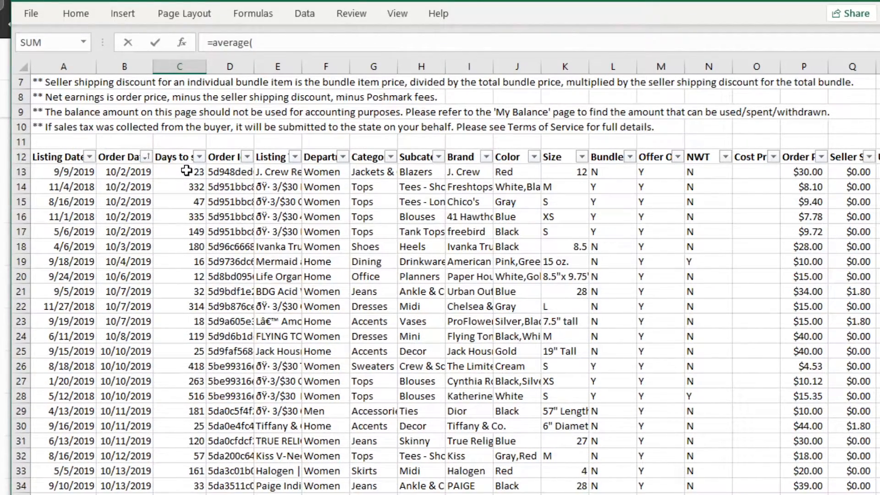
drag(186, 170, 179, 492)
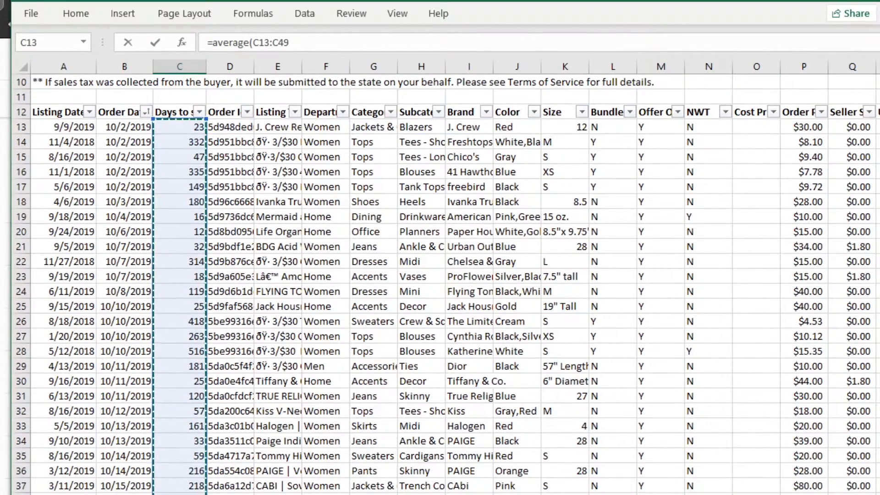
scroll(173, 442, down, 6)
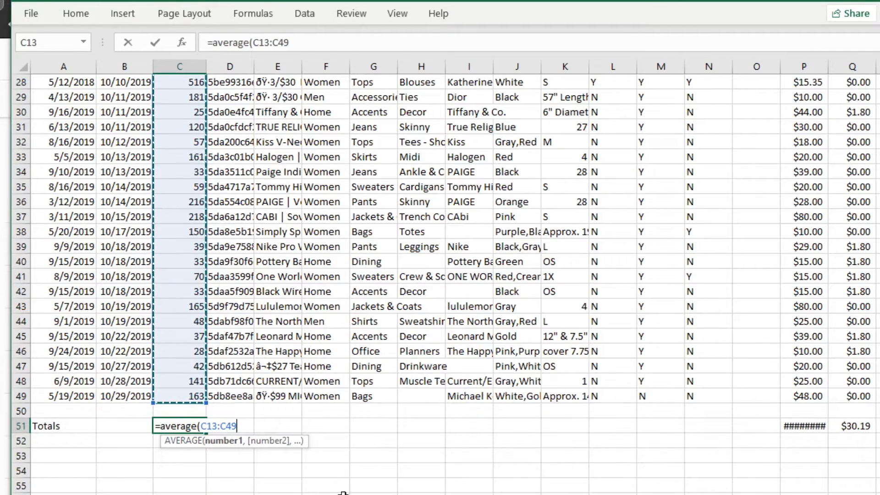
text())
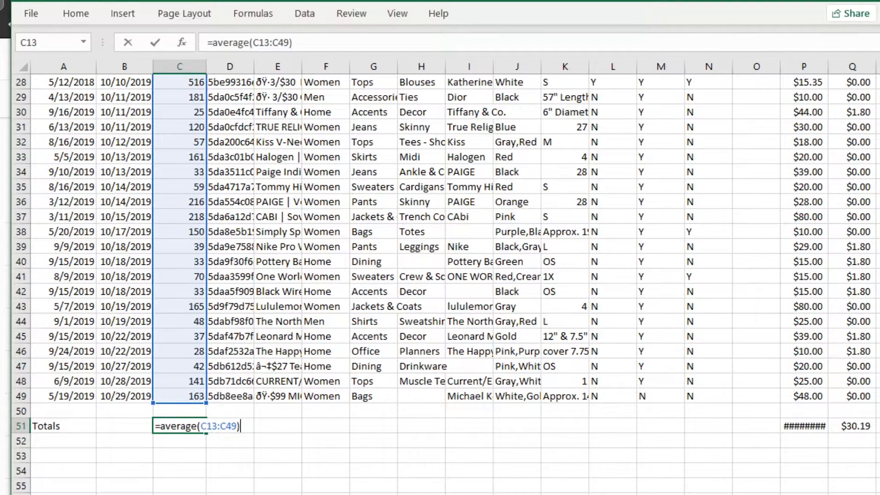
key(Return)
click(204, 425)
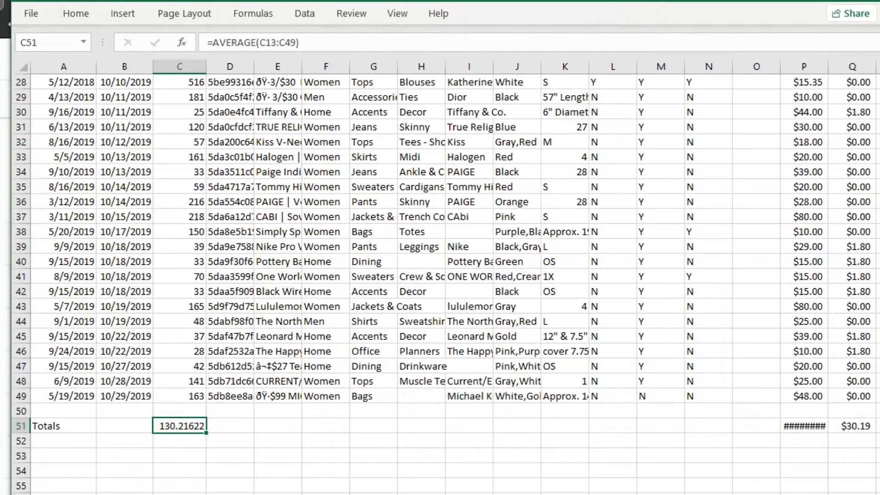
- Widen the Order Price and Net Earnings columns slightly and clear the old totals in P50:S51
scroll(490, 480, right, 3)
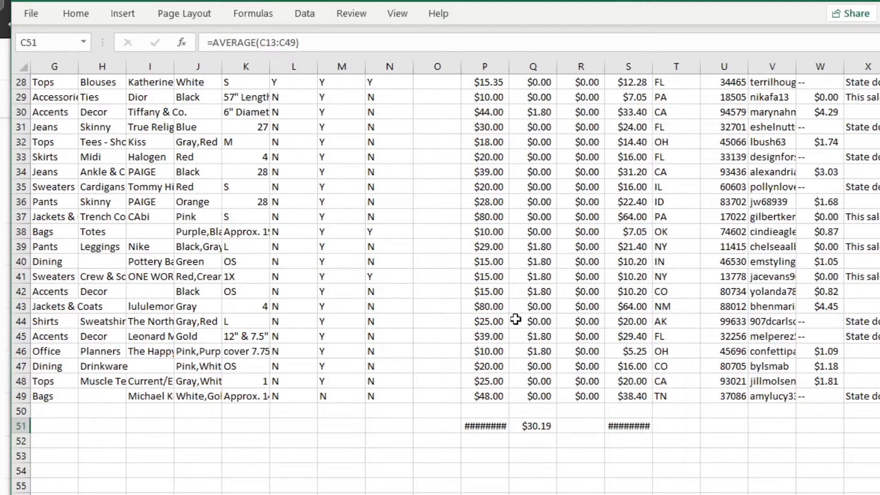
drag(510, 74, 522, 71)
drag(668, 66, 678, 67)
drag(471, 415, 670, 426)
key(Delete)
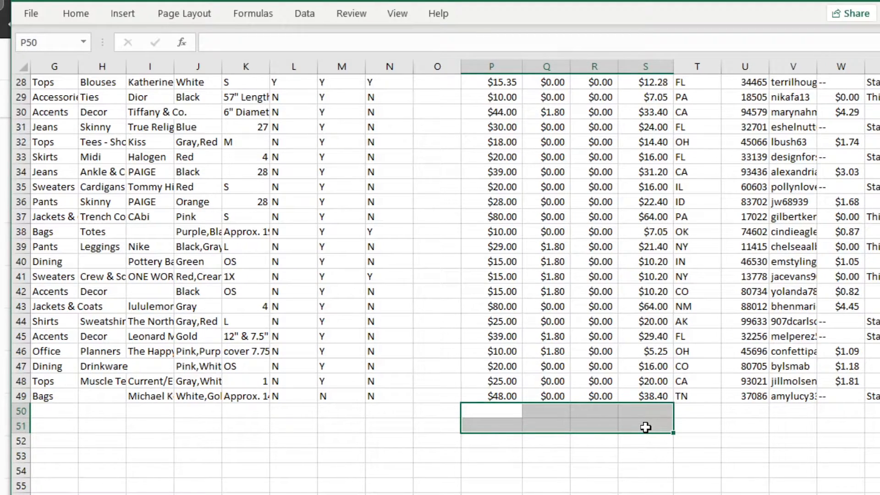
- Total the Order Price column in P51 of the Totals row with =sum(P13:P49)
click(503, 428)
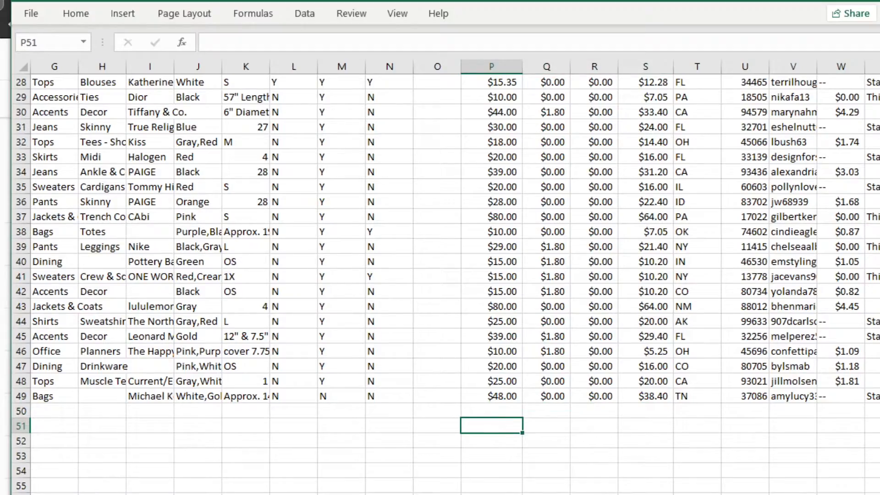
scroll(436, 406, up, 5)
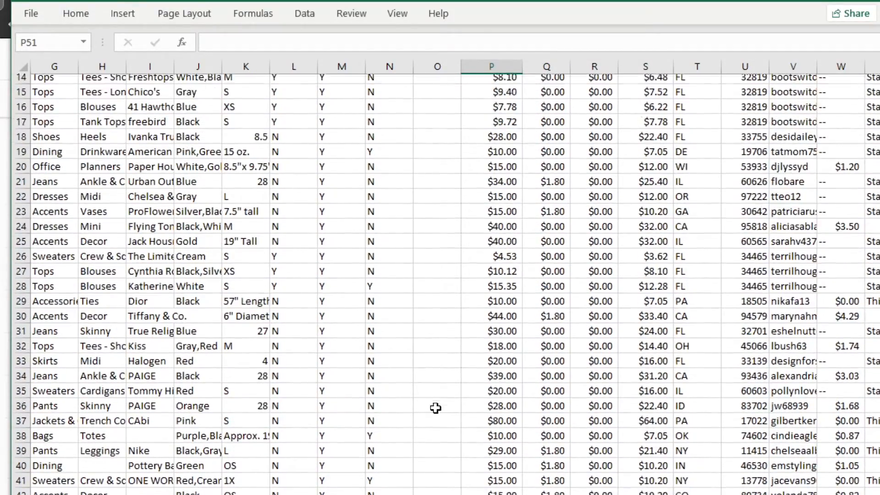
scroll(459, 344, up, 1)
scroll(491, 248, down, 6)
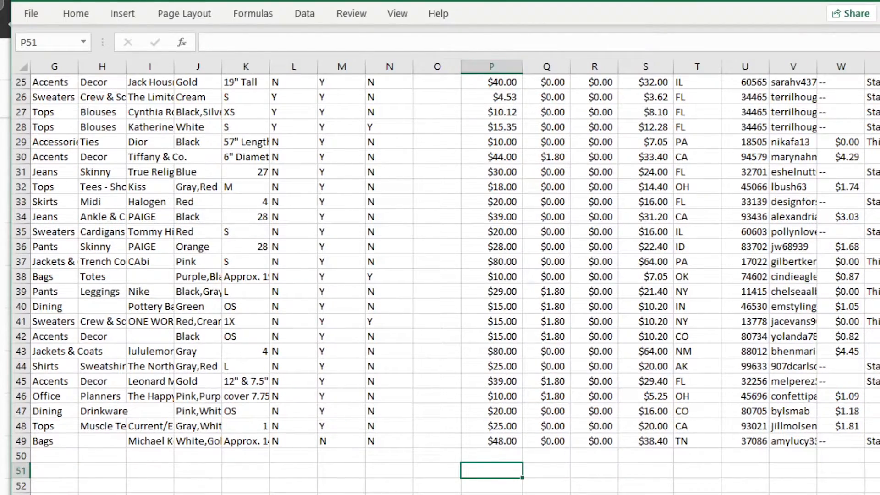
scroll(490, 129, up, 6)
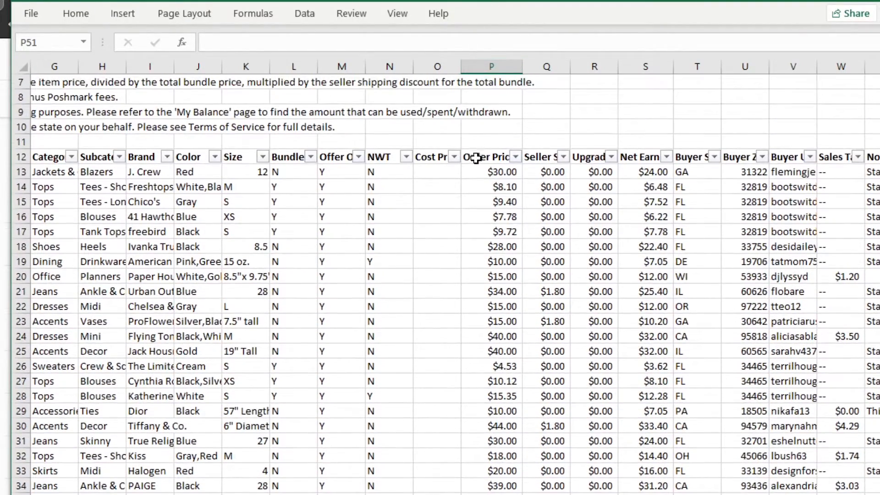
click(478, 159)
scroll(478, 161, down, 6)
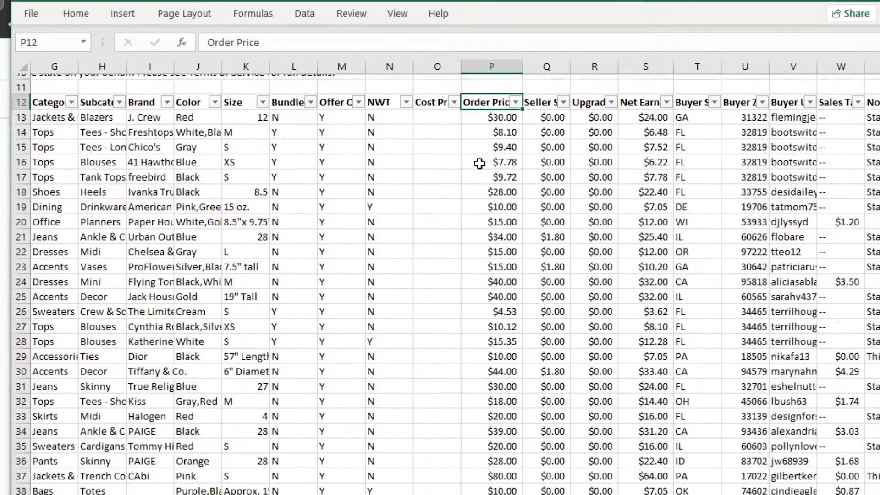
click(492, 473)
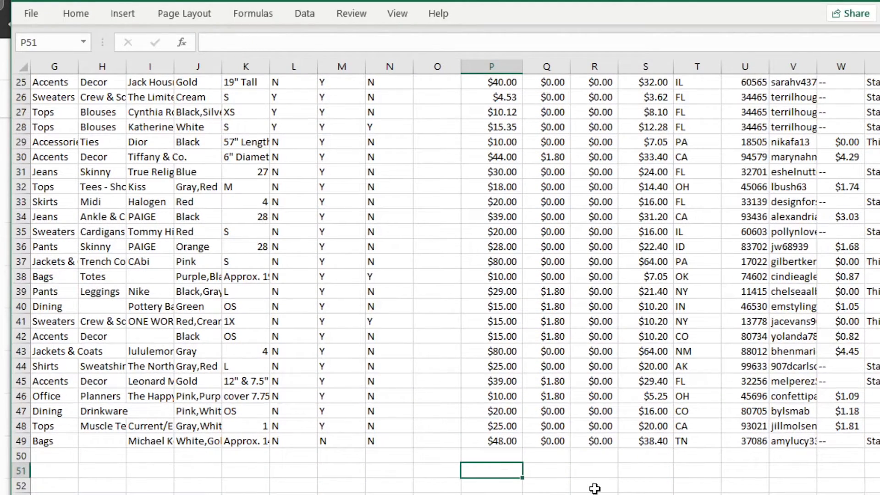
text(=su)
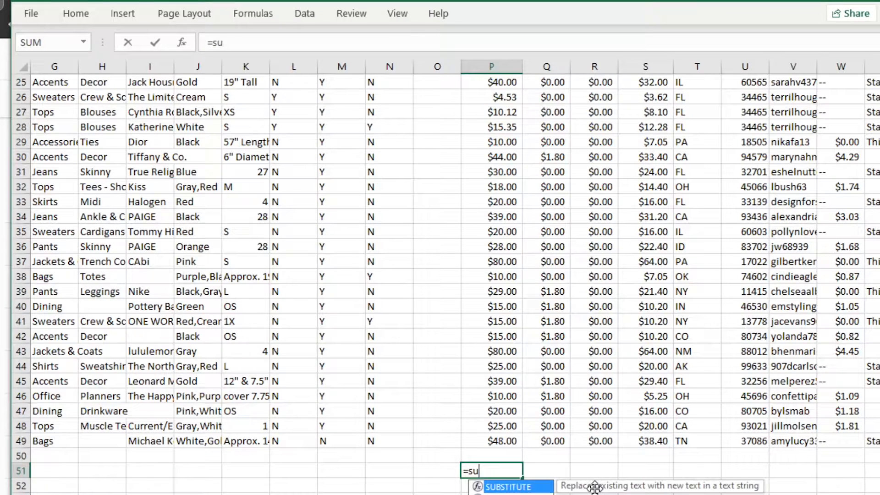
text(m()
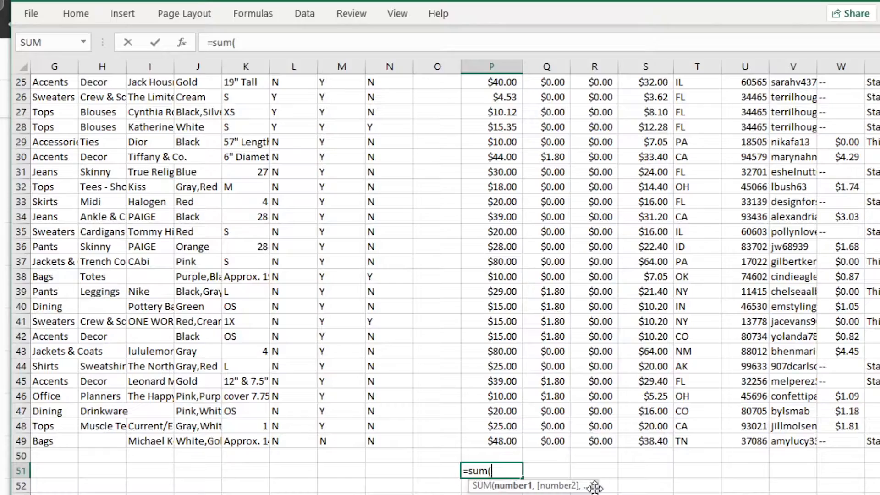
scroll(508, 298, up, 5)
drag(494, 133, 499, 493)
scroll(512, 425, down, 5)
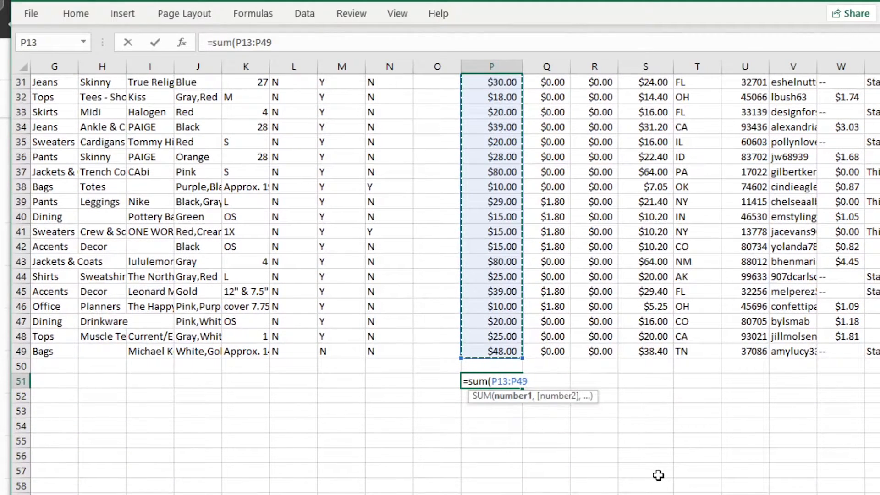
text())
key(Return)
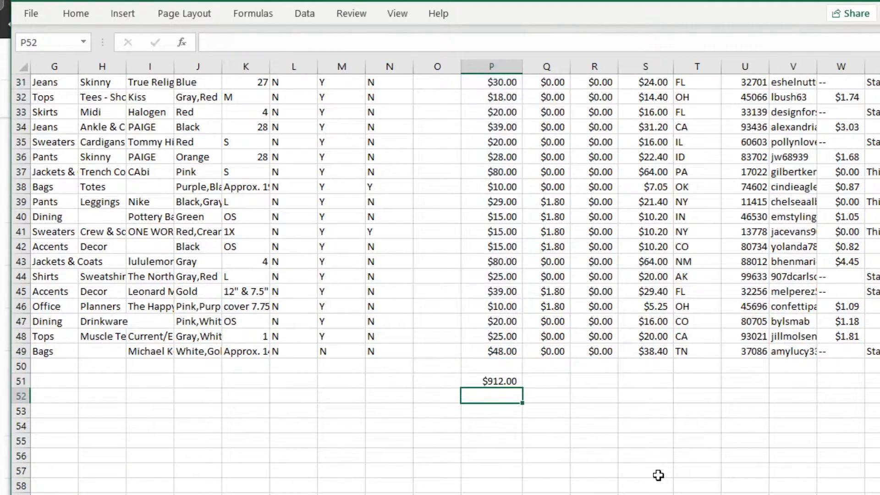
- Fill the sum formula from P51 across the Totals row to S51
click(504, 381)
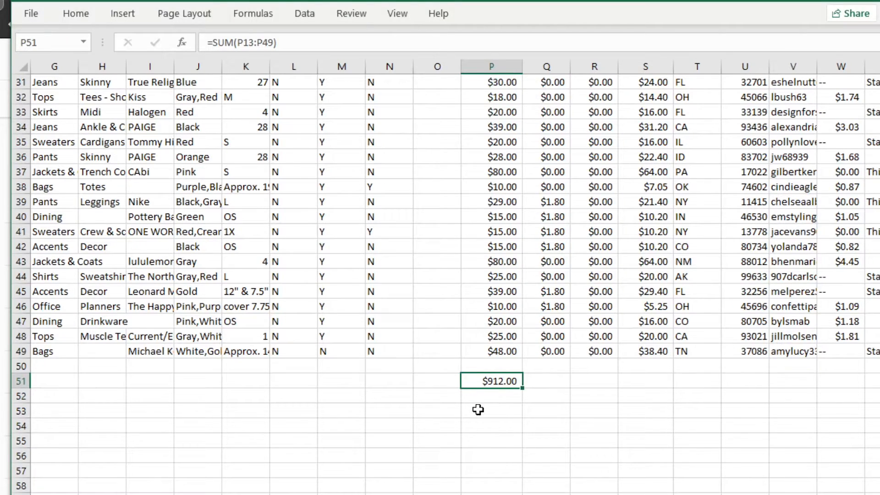
scroll(476, 408, down, 1)
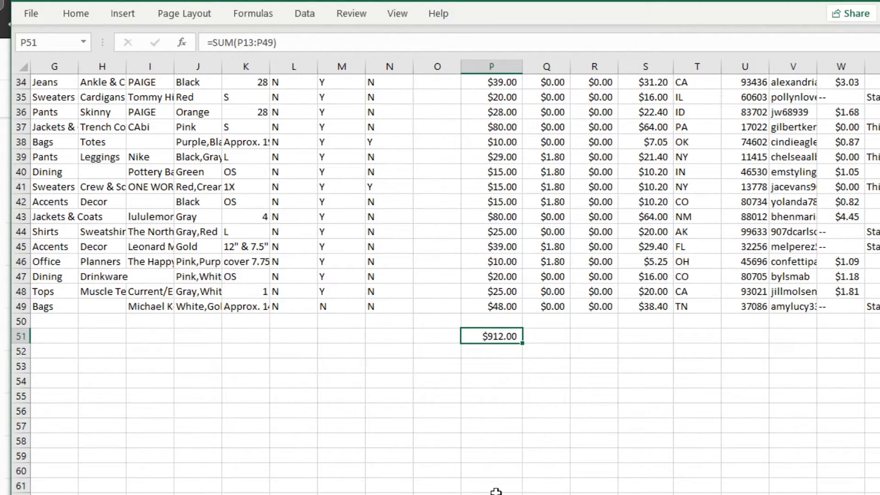
drag(522, 343, 678, 347)
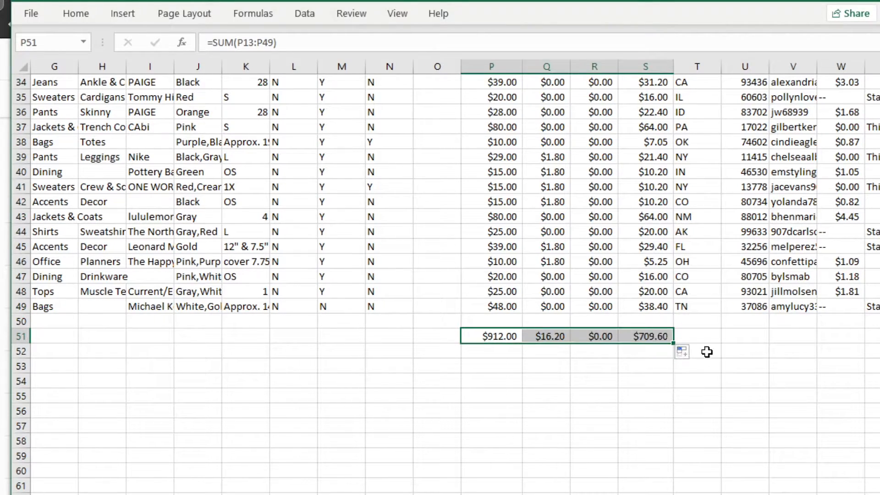
- Check the sum formula in Q51 and the full column headers in Q12 and S12
click(553, 333)
scroll(554, 256, up, 8)
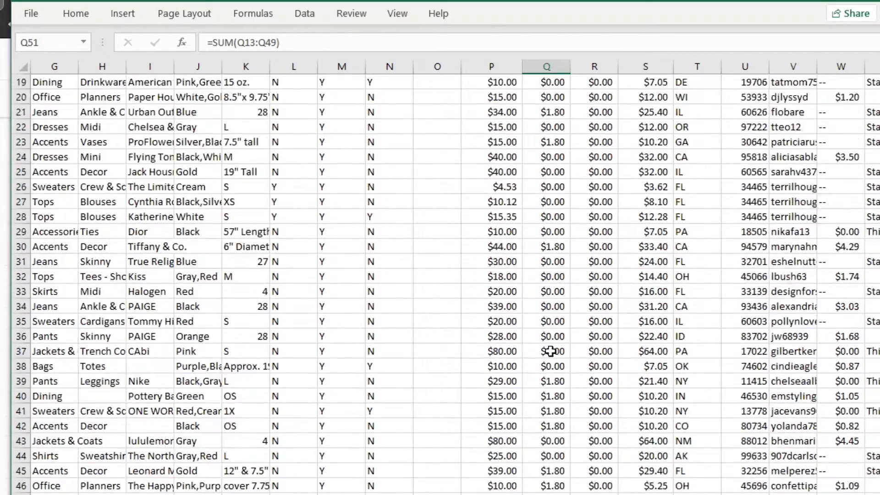
click(549, 111)
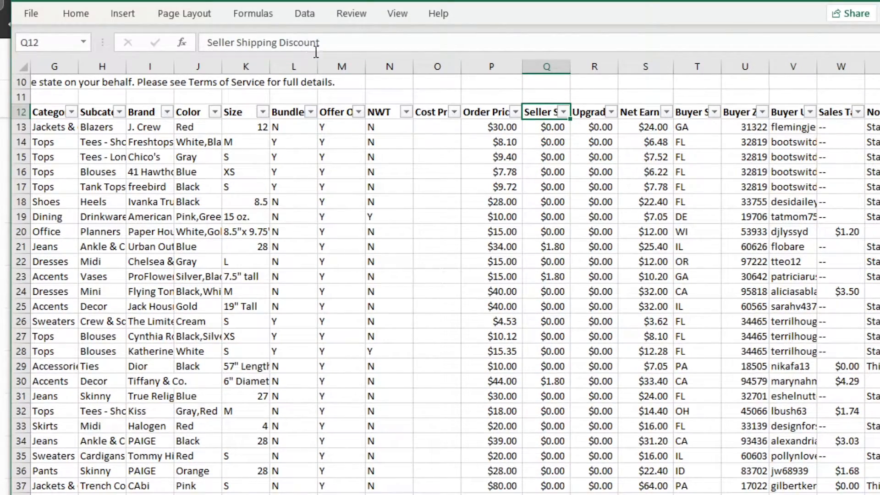
scroll(443, 162, down, 1)
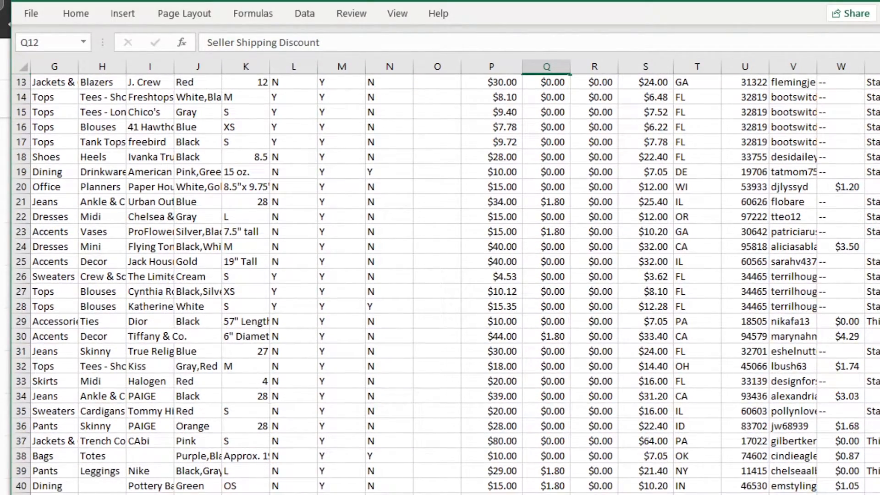
click(645, 494)
scroll(650, 493, down, 1)
scroll(681, 475, up, 4)
click(647, 200)
scroll(651, 266, down, 7)
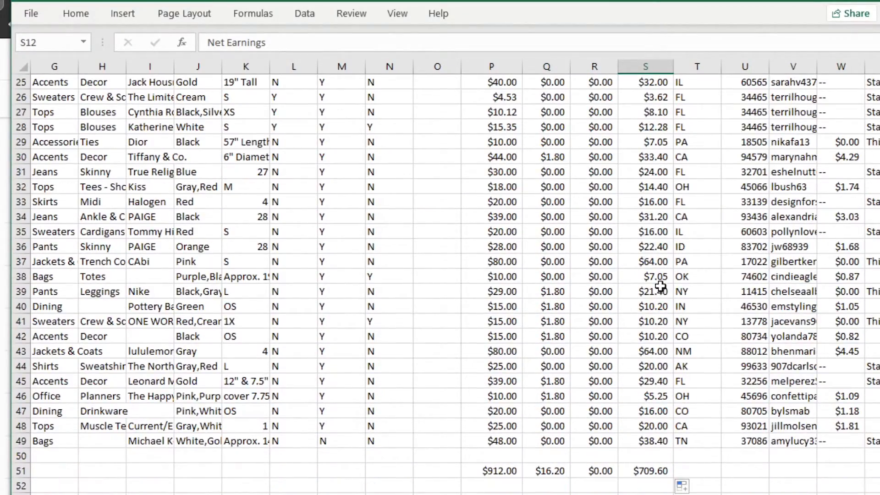
- Make the column totals in P51:S51 bold
scroll(673, 332, down, 1)
drag(486, 426, 646, 423)
key(ctrl+b)
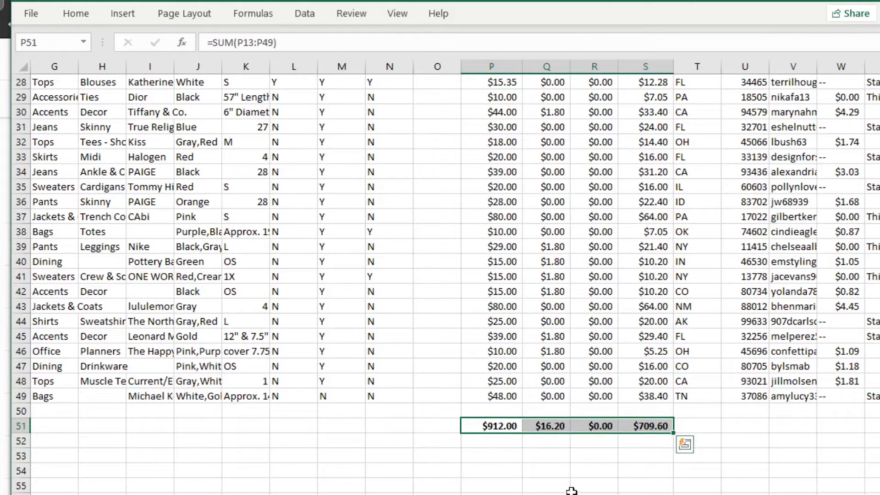
- Review the formulas behind the Order Price total, the average days to sell and the first sale's days to sell
click(488, 427)
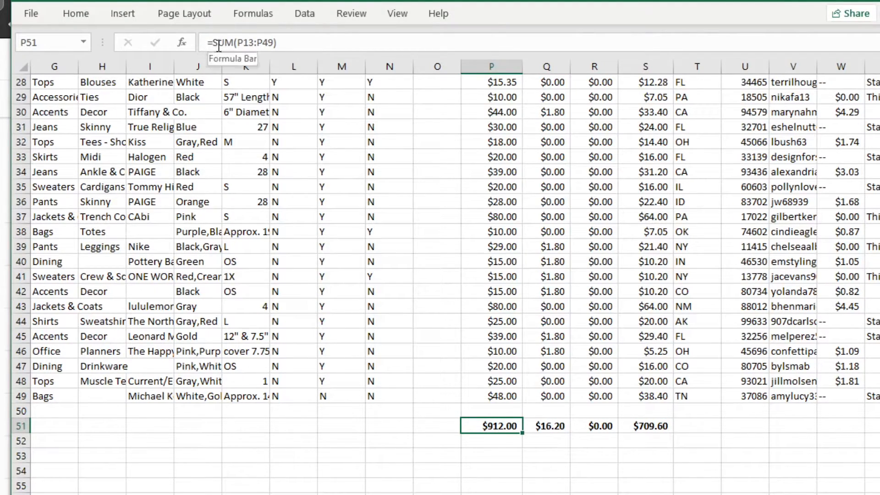
scroll(439, 274, left, 6)
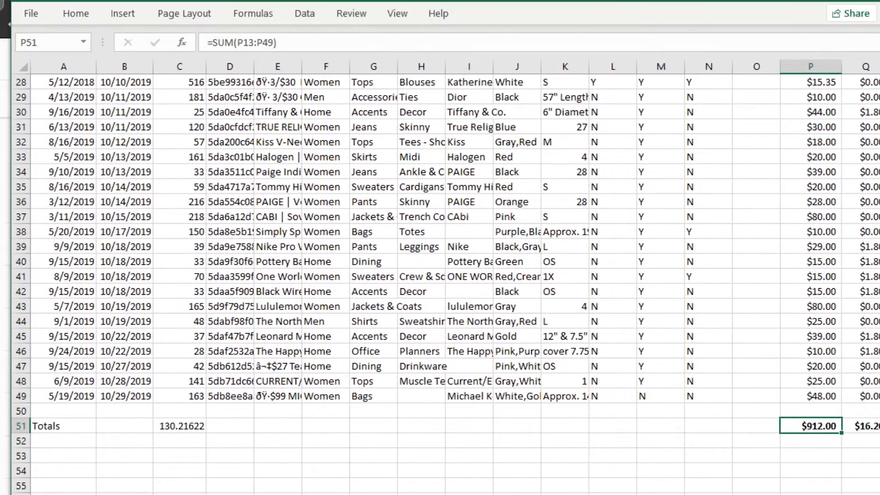
click(171, 429)
scroll(183, 199, up, 6)
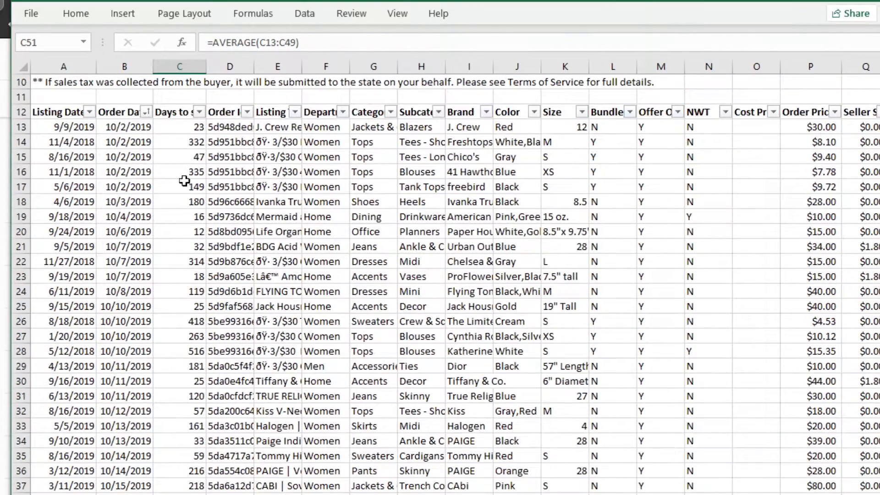
click(185, 127)
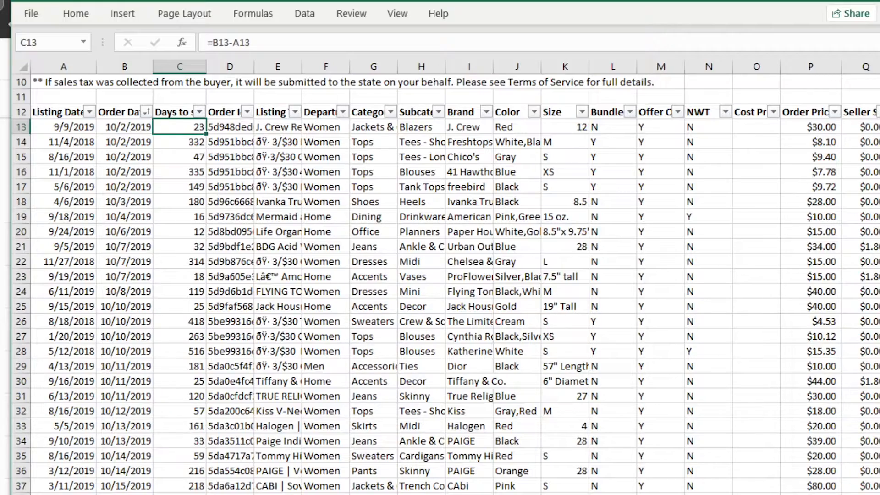
scroll(439, 284, down, 2)
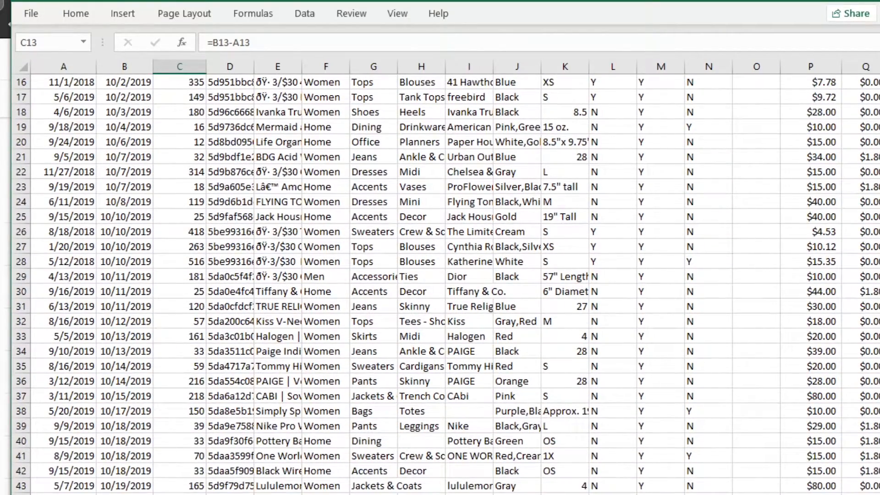
scroll(440, 275, right, 3)
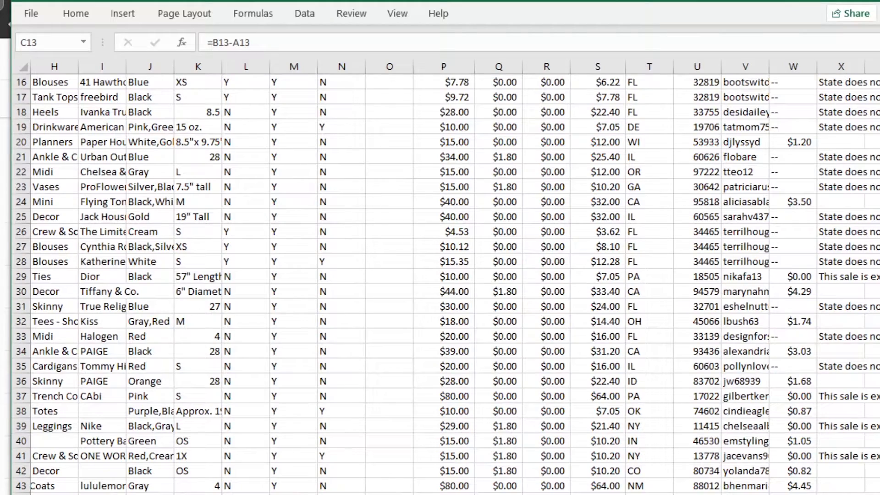
- Examine the full header and the Y/N entries of column M
click(293, 494)
scroll(439, 284, down, 5)
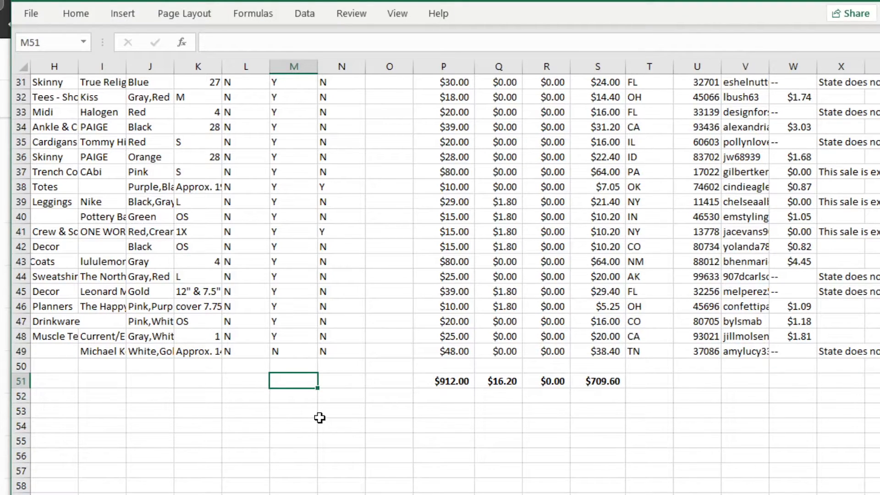
scroll(299, 421, up, 8)
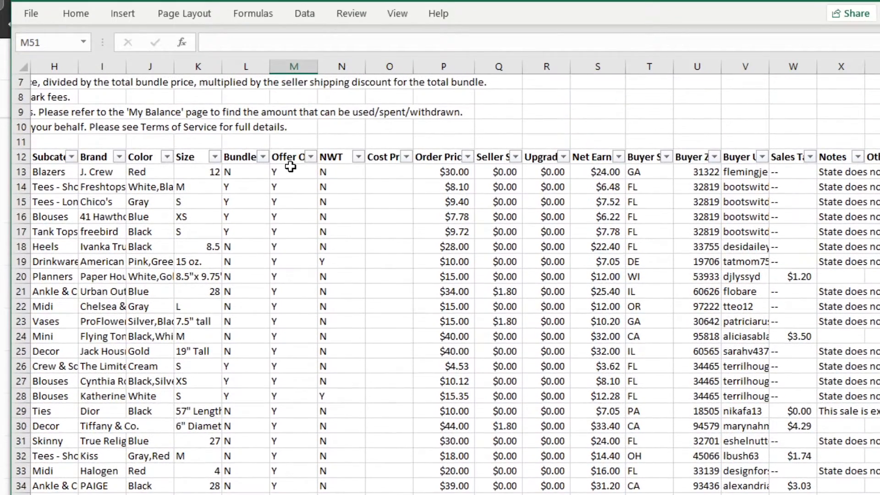
click(290, 165)
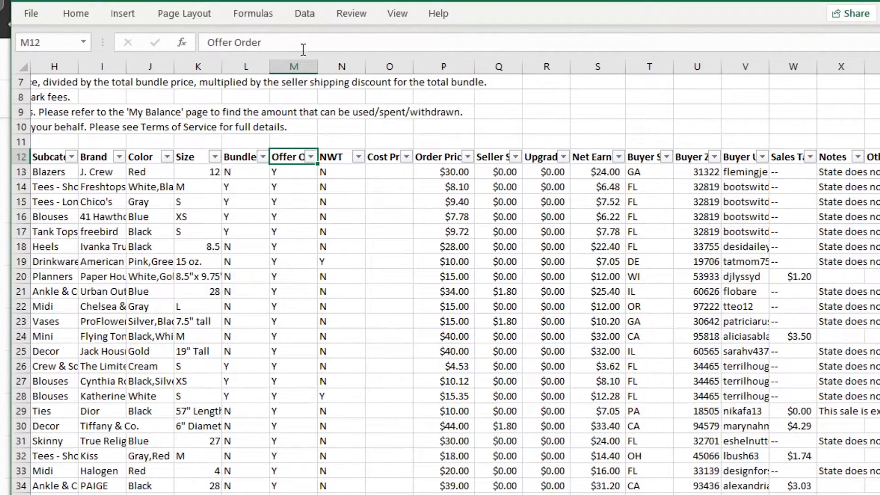
drag(314, 47, 196, 50)
click(281, 187)
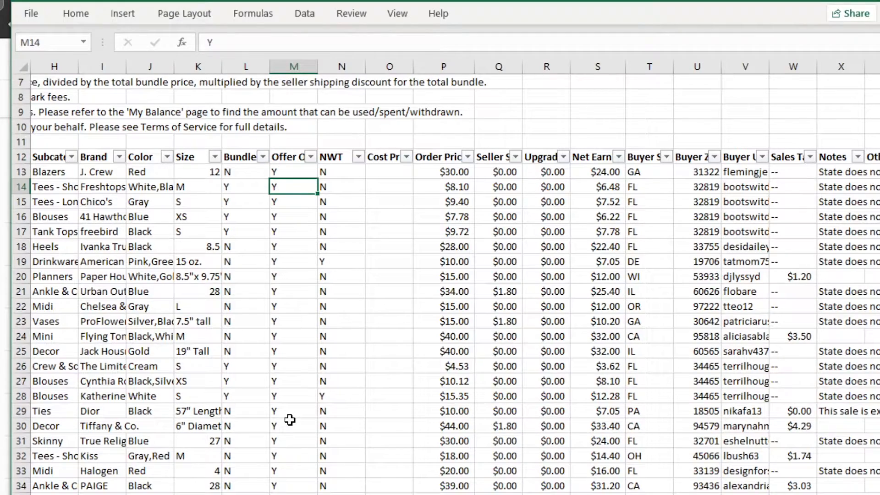
- Count the offer orders in M51 with a COUNTIF formula over M13:M49 using the criterion "Y"
scroll(290, 420, down, 4)
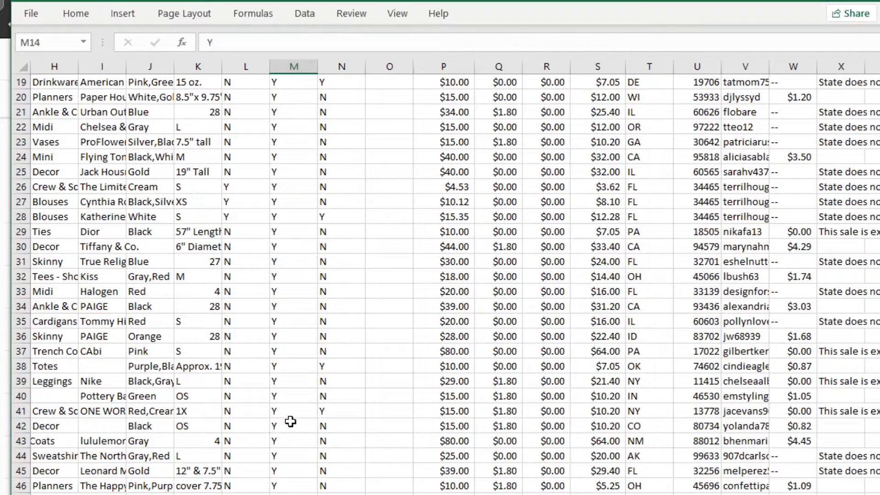
scroll(291, 421, down, 5)
click(300, 333)
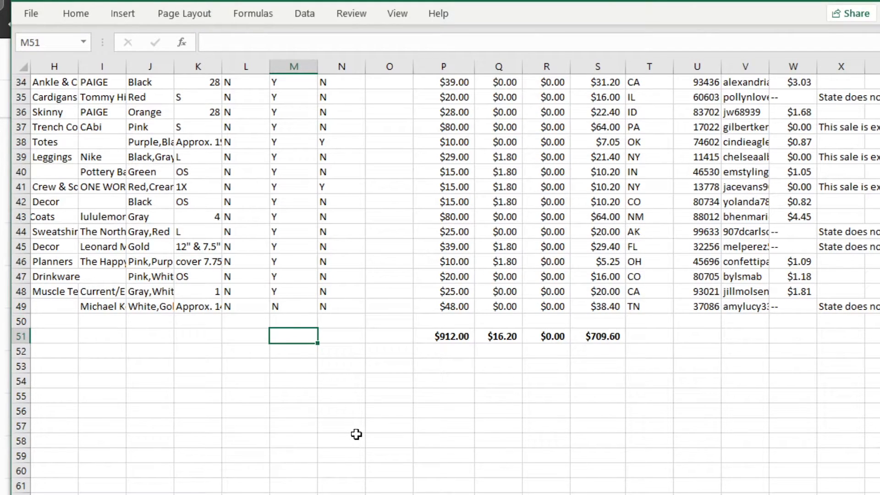
text(=)
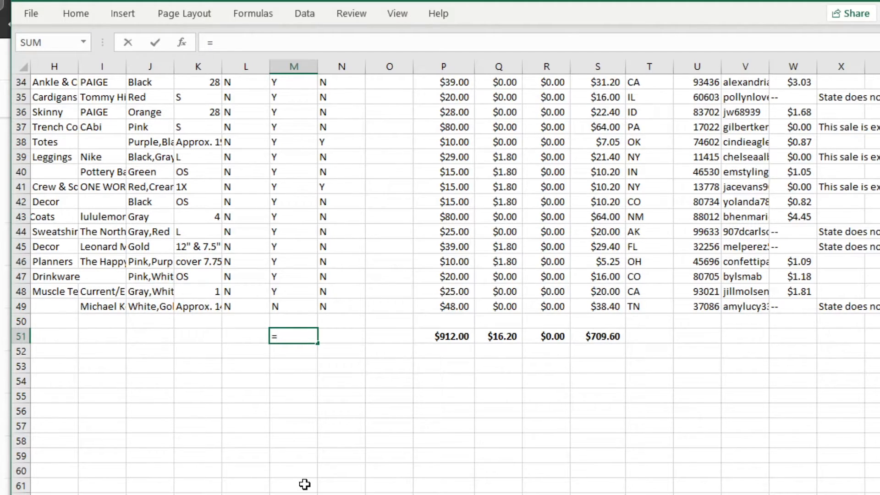
text(count)
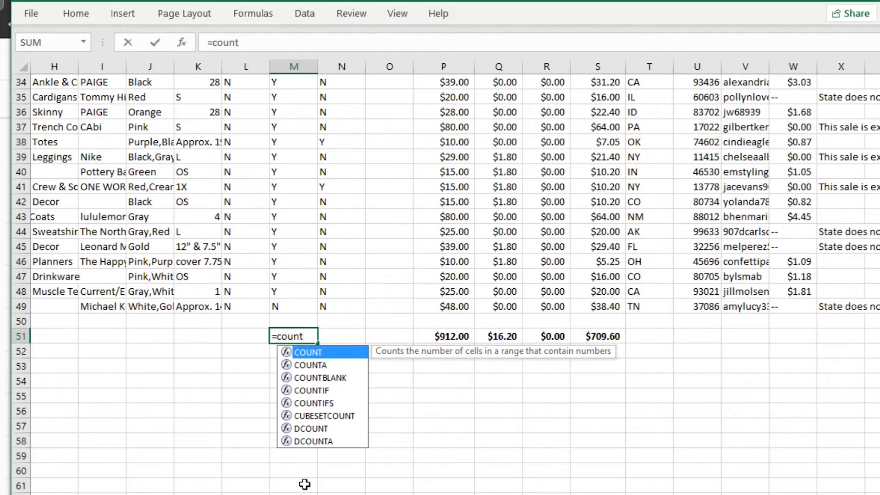
text(if()
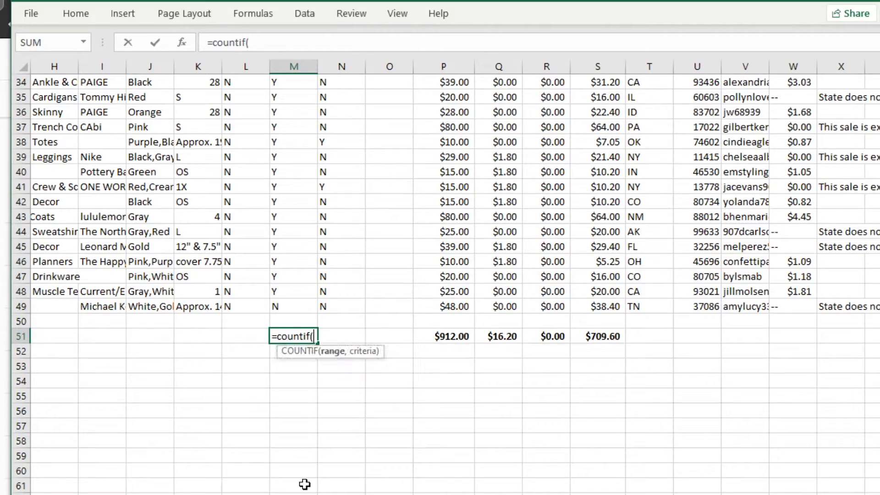
scroll(294, 160, up, 8)
scroll(291, 120, up, 2)
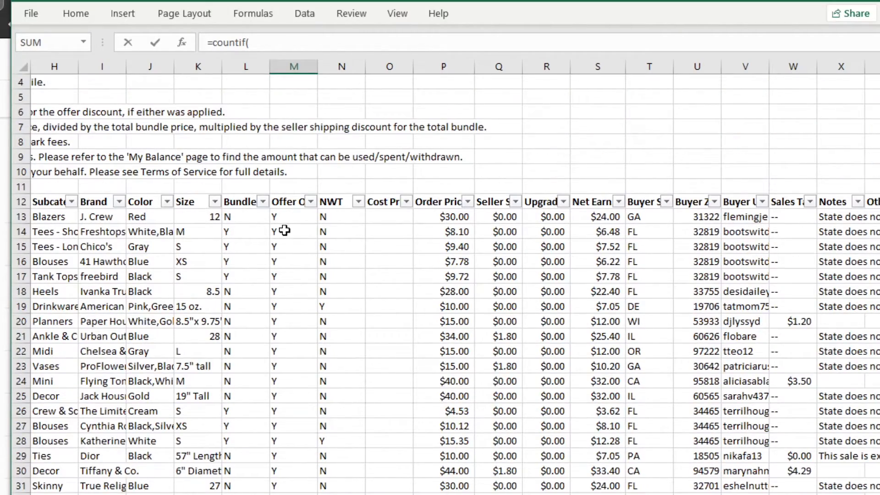
drag(286, 215, 293, 494)
scroll(293, 486, down, 6)
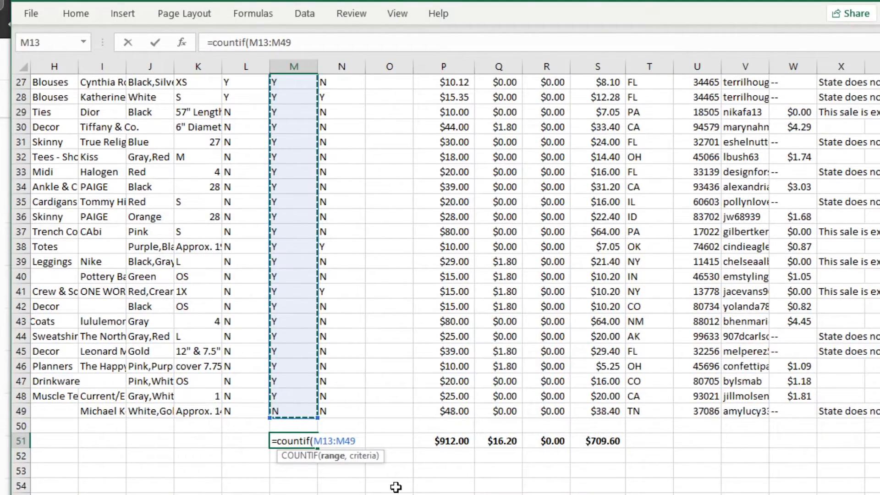
scroll(394, 483, down, 2)
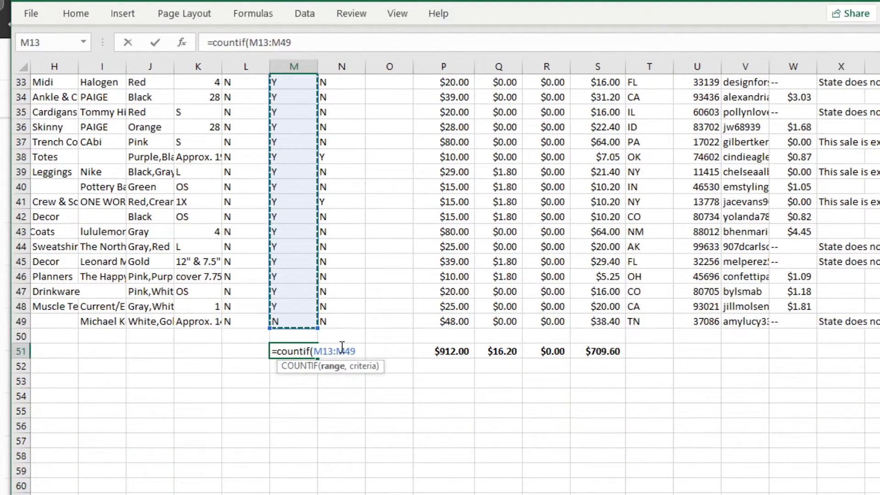
text(,)
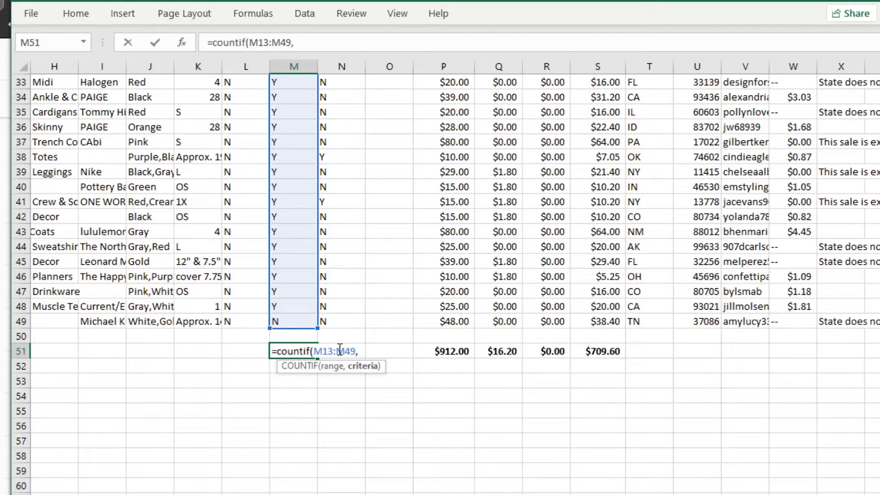
text("Y"))
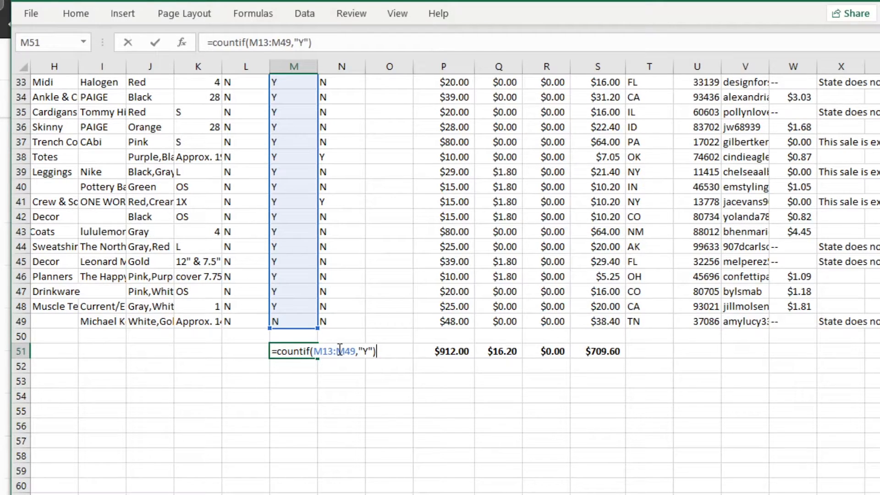
key(Return)
click(284, 351)
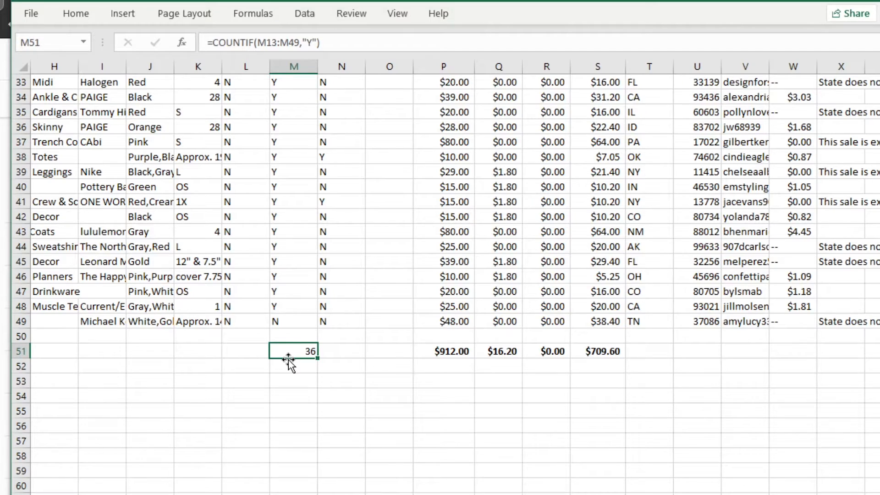
- Check the full header text in Q12 and return to the empty cell N51
click(351, 352)
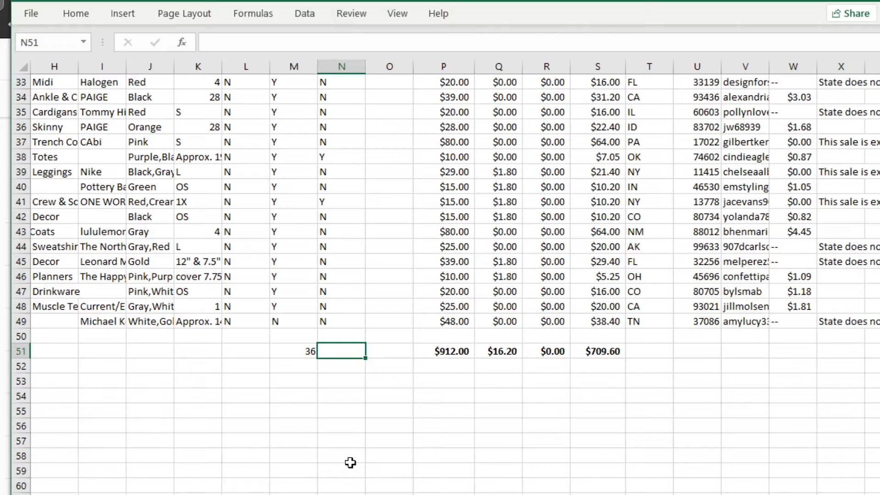
scroll(516, 174, up, 7)
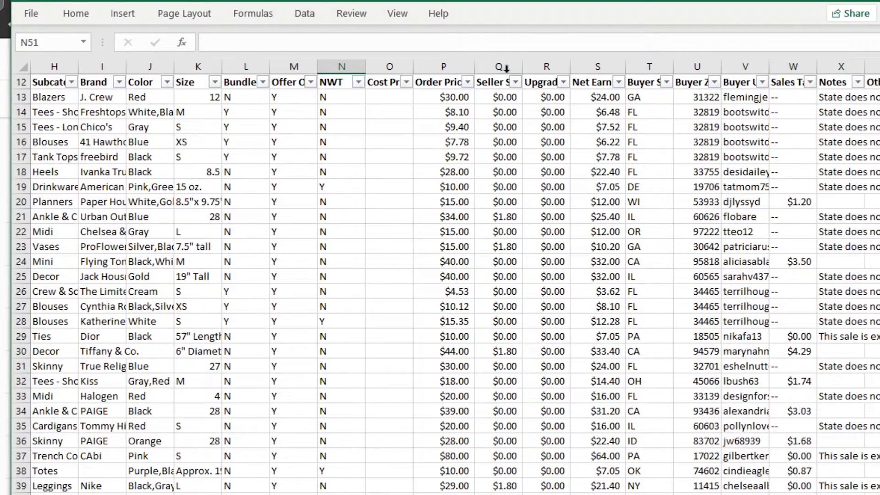
click(492, 79)
drag(353, 42, 185, 39)
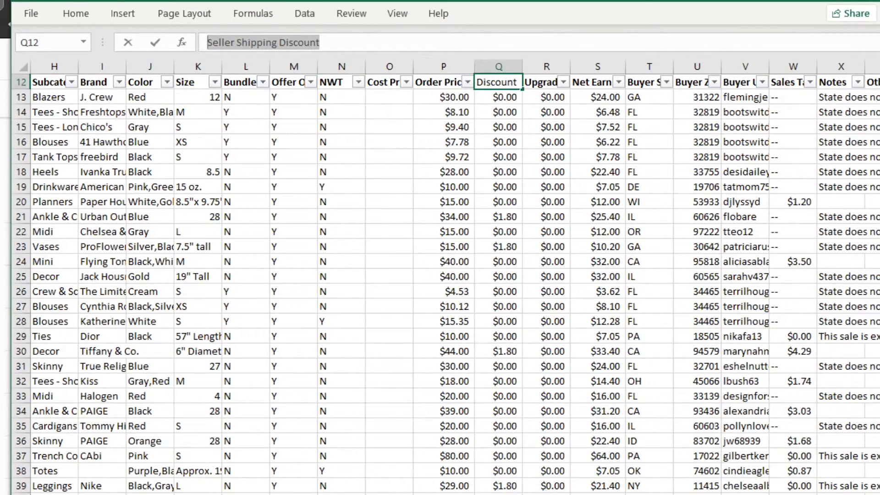
scroll(458, 275, down, 1)
scroll(444, 284, down, 1)
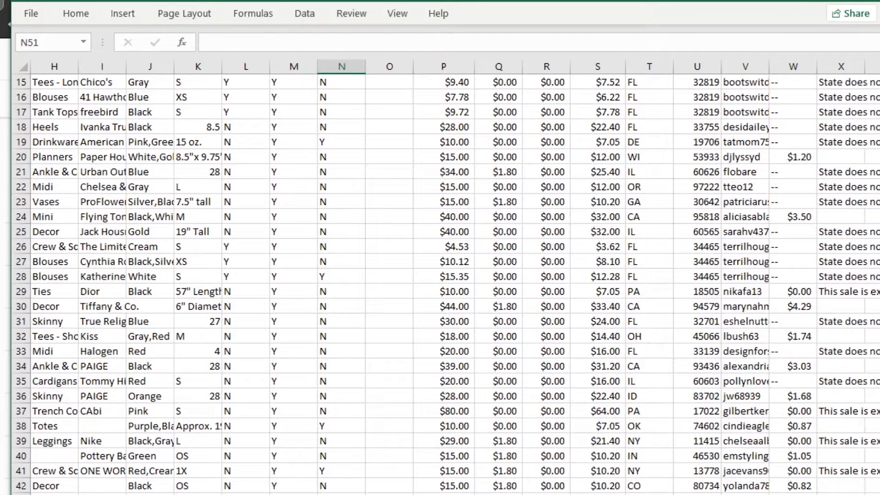
scroll(362, 437, down, 5)
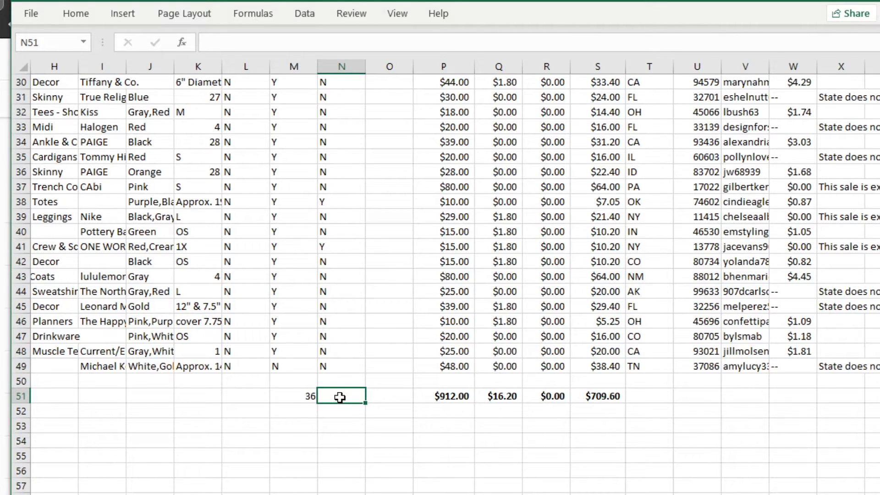
- Count the discounted-shipping orders in N51 with a COUNTIF formula over Q13:Q49 using the criterion "$1.80"
text(=countif)
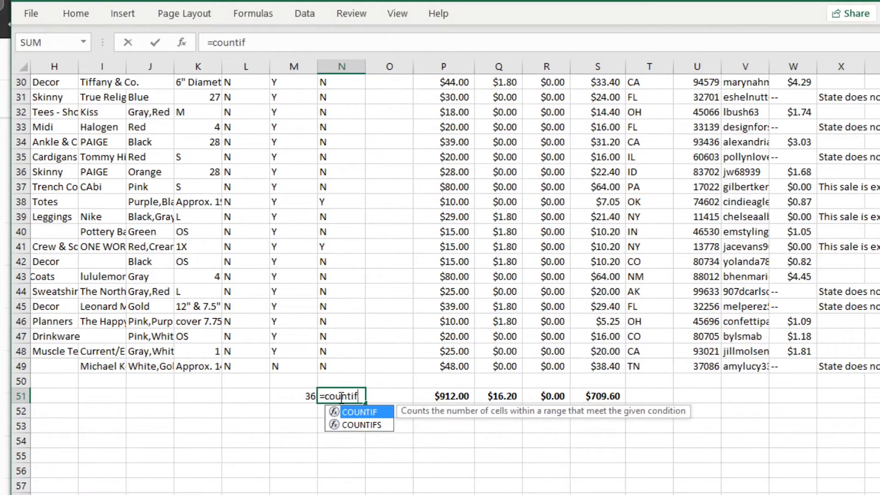
text(()
scroll(504, 246, up, 6)
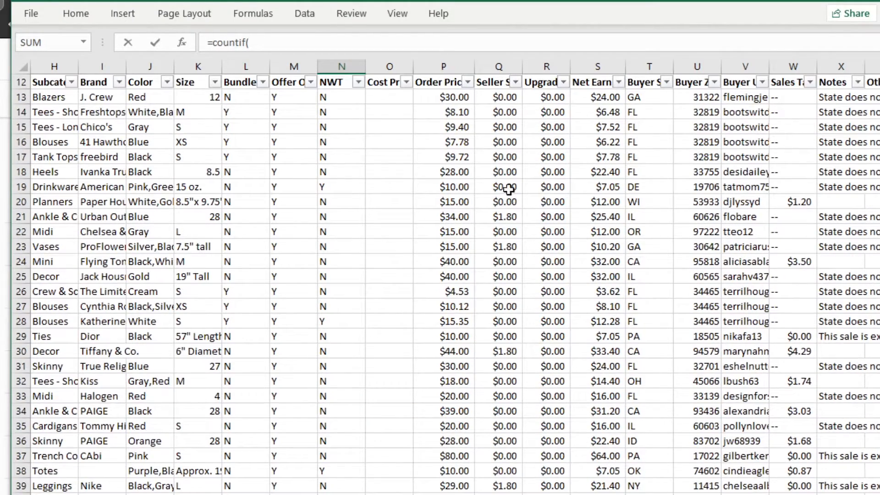
mouse_move(502, 105)
mouse_down()
mouse_move(486, 492)
mouse_move(500, 494)
mouse_up()
scroll(445, 284, down, 4)
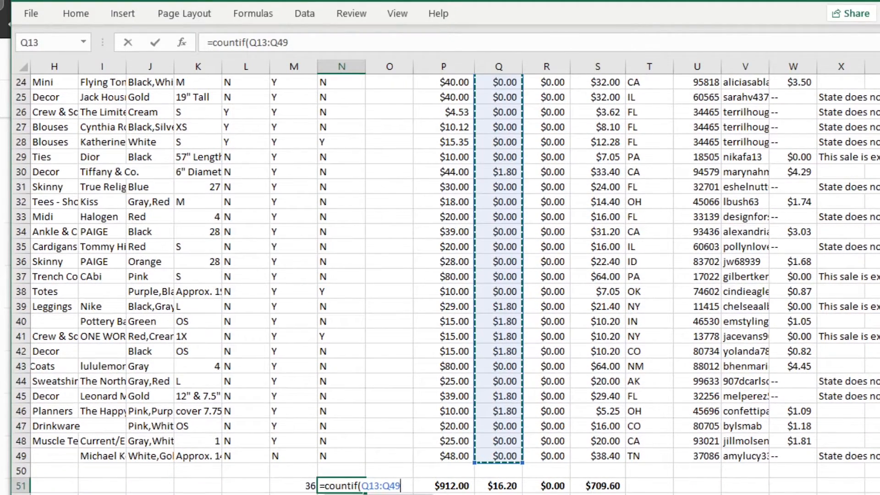
text(,)
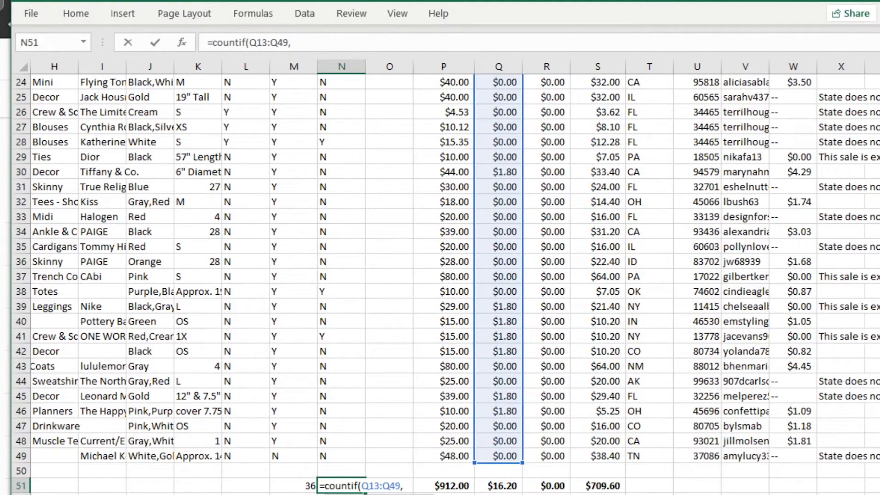
text("$1.80")
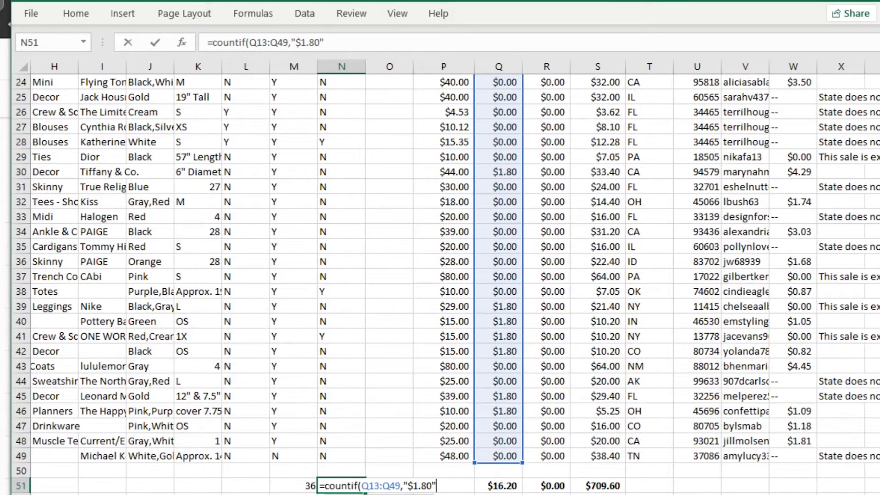
text())
key(Return)
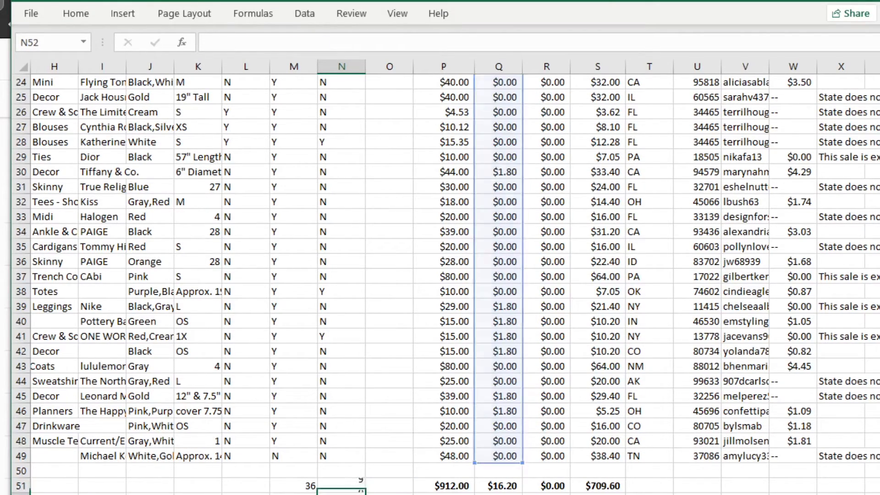
- Review the two COUNTIF formulas in M51 and N51 and the shipping discount sum in Q51
click(362, 488)
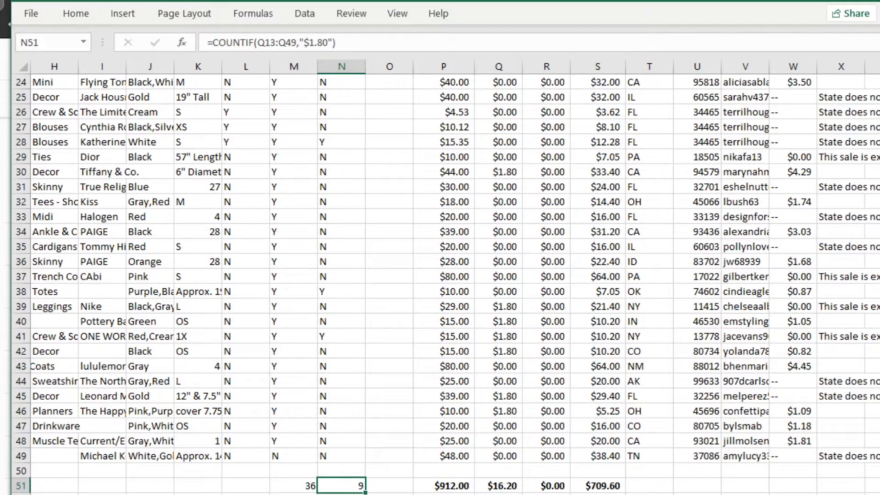
click(303, 484)
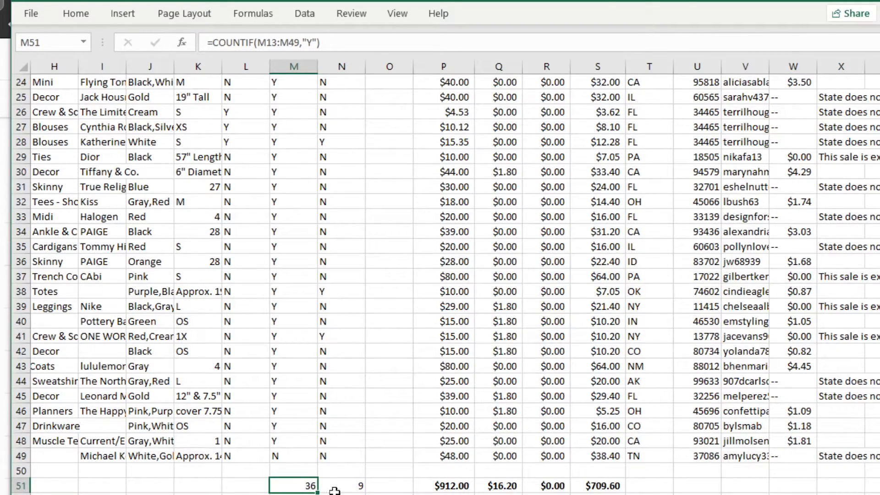
click(350, 487)
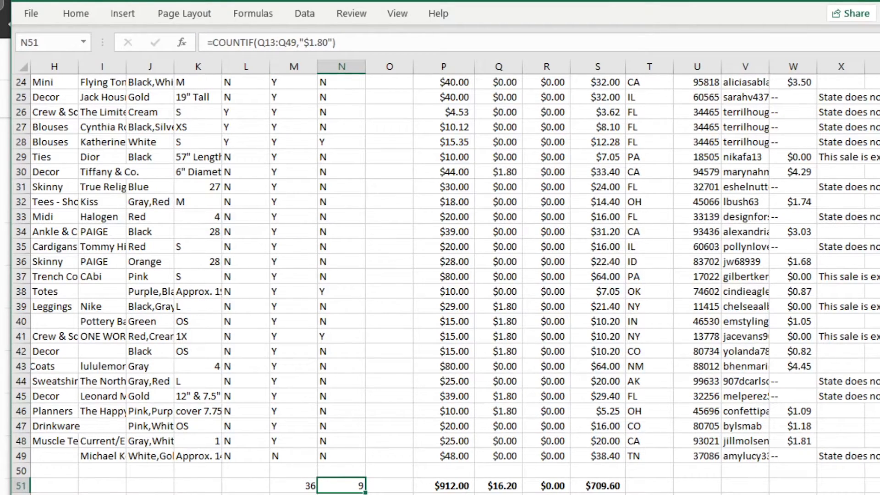
click(502, 485)
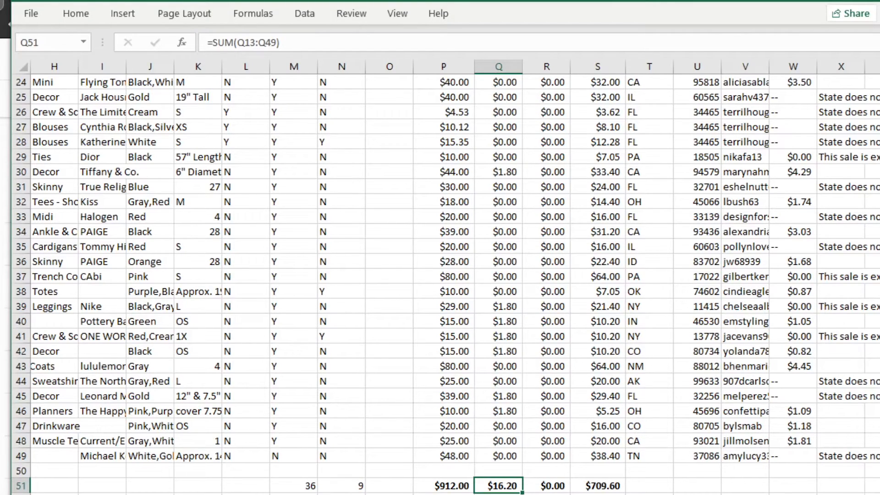
- Make the totals row bold from the average days to sell in C51 through N51
scroll(440, 275, left, 3)
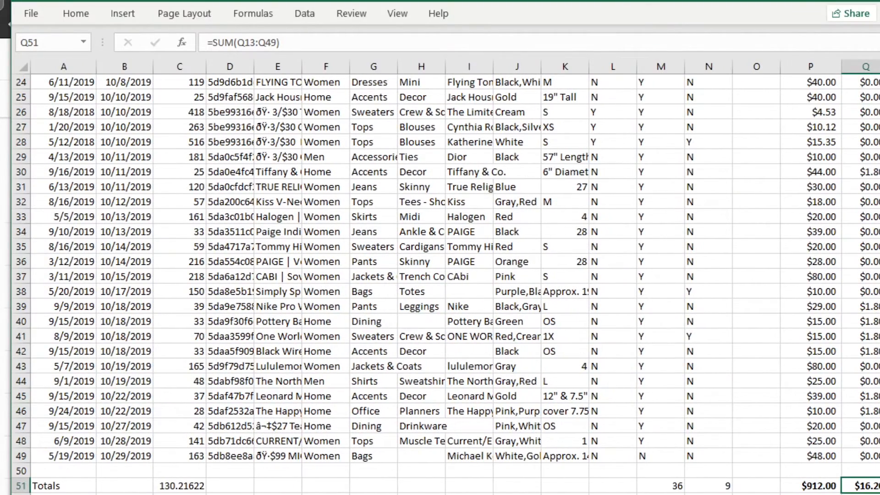
drag(165, 485, 728, 481)
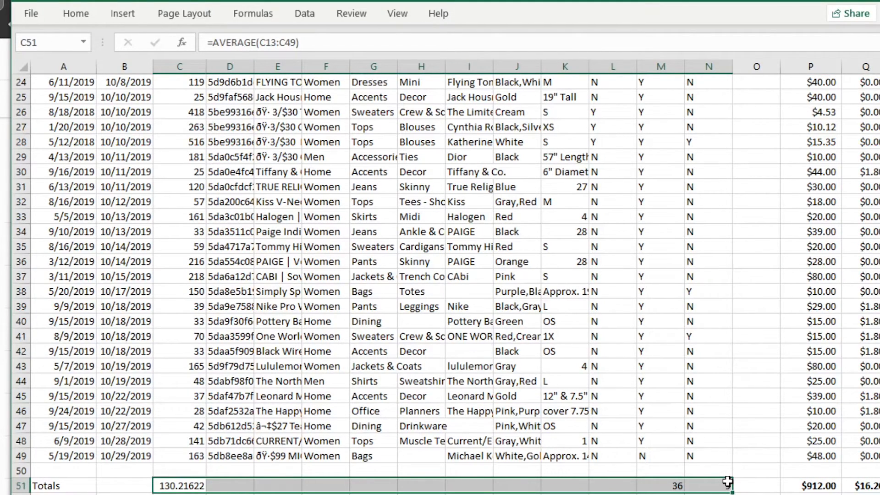
key(ctrl+b)
click(325, 494)
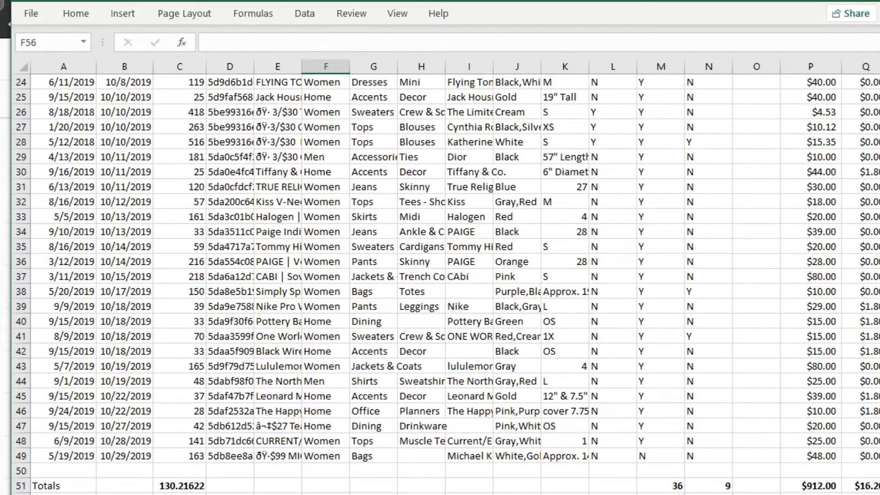